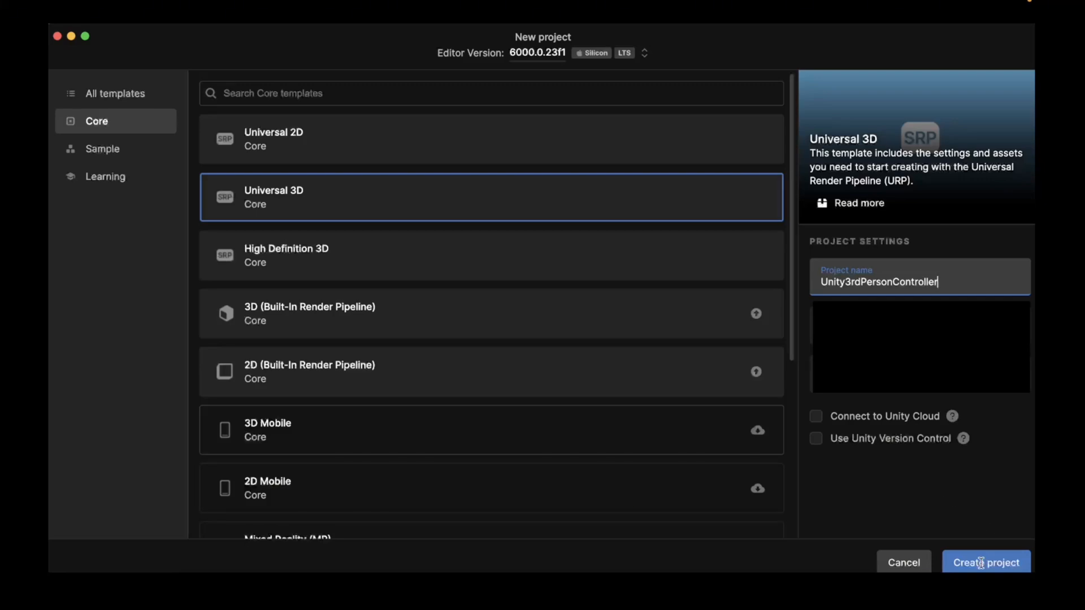
Create the Unity3rdPersonController project from the Universal 3D template and remove its readme assets.
click(980, 563)
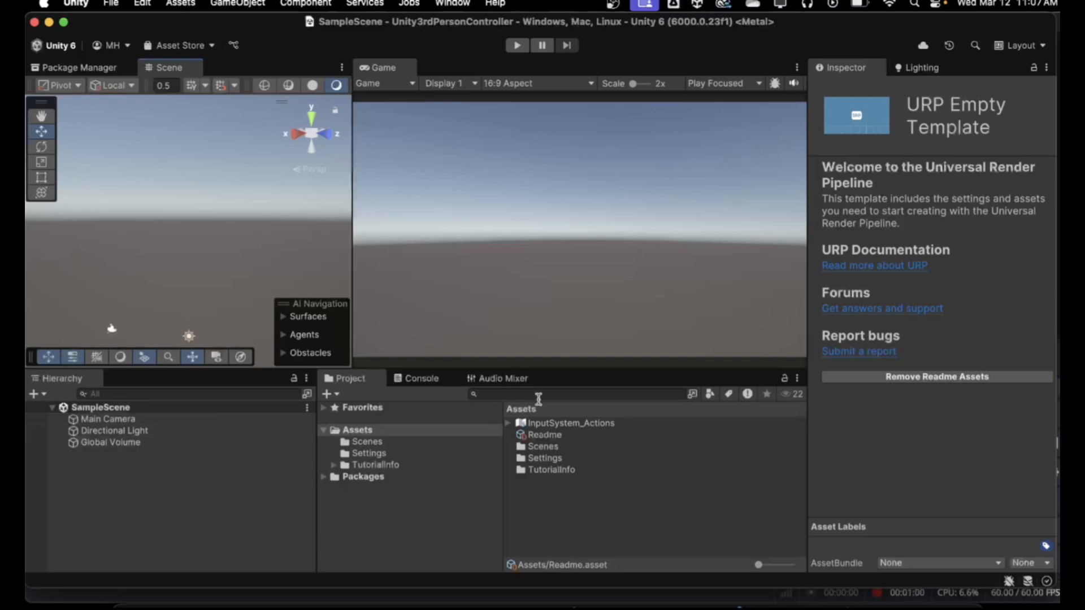
click(866, 378)
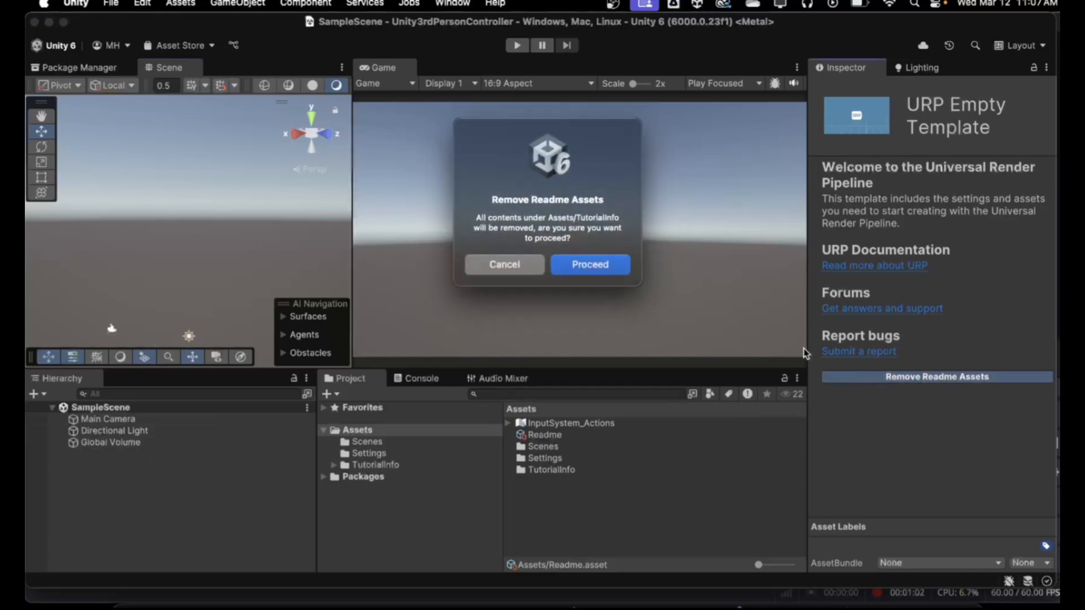
click(583, 269)
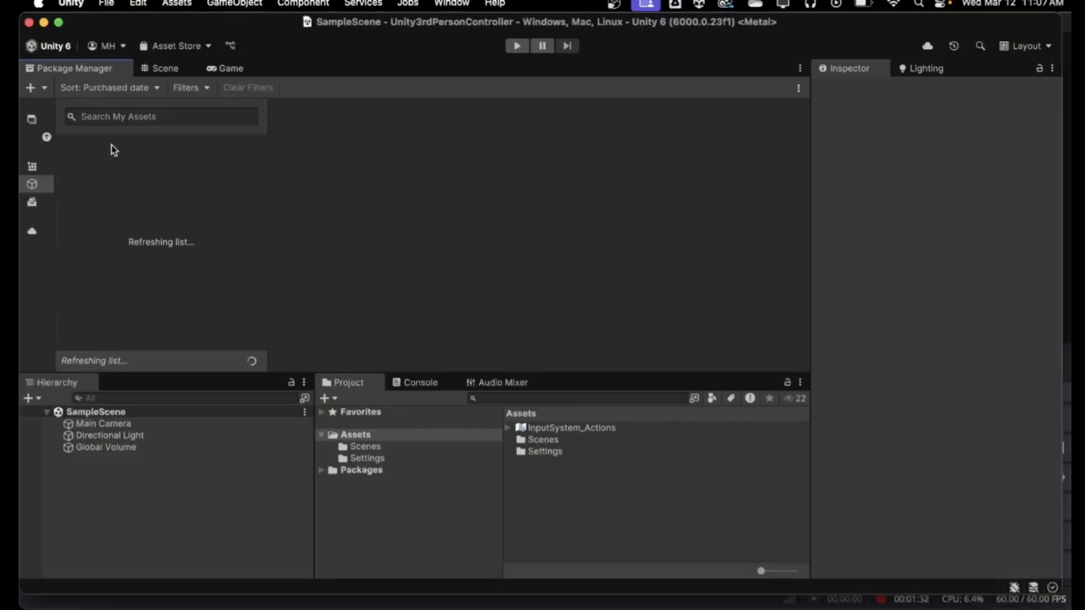
Search the owned asset packages for "starter", load all matches and select Starter Assets - ThirdPerson.
click(111, 115)
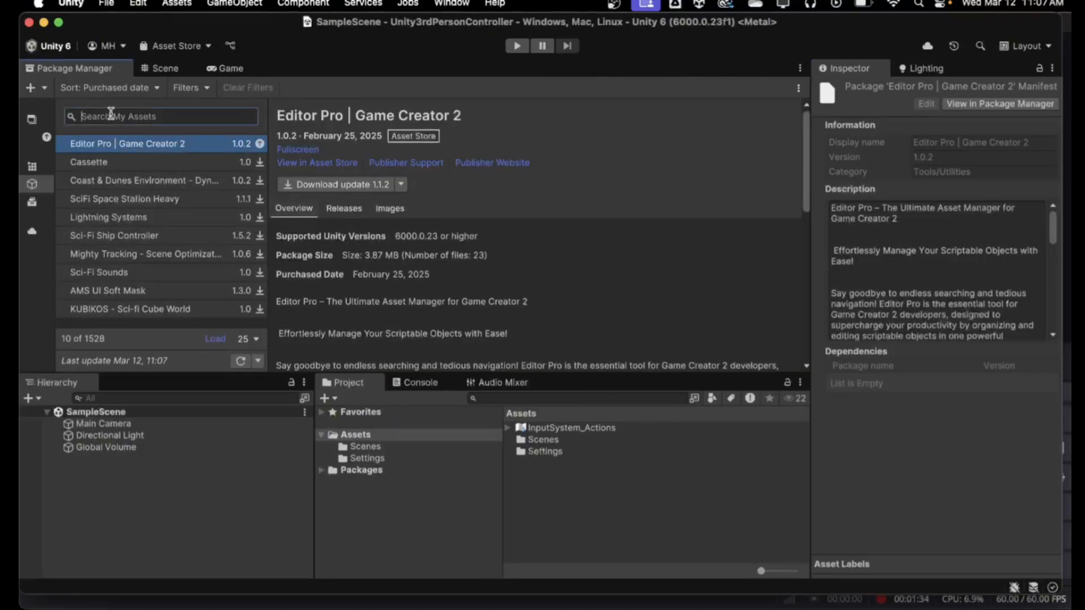
text(starter)
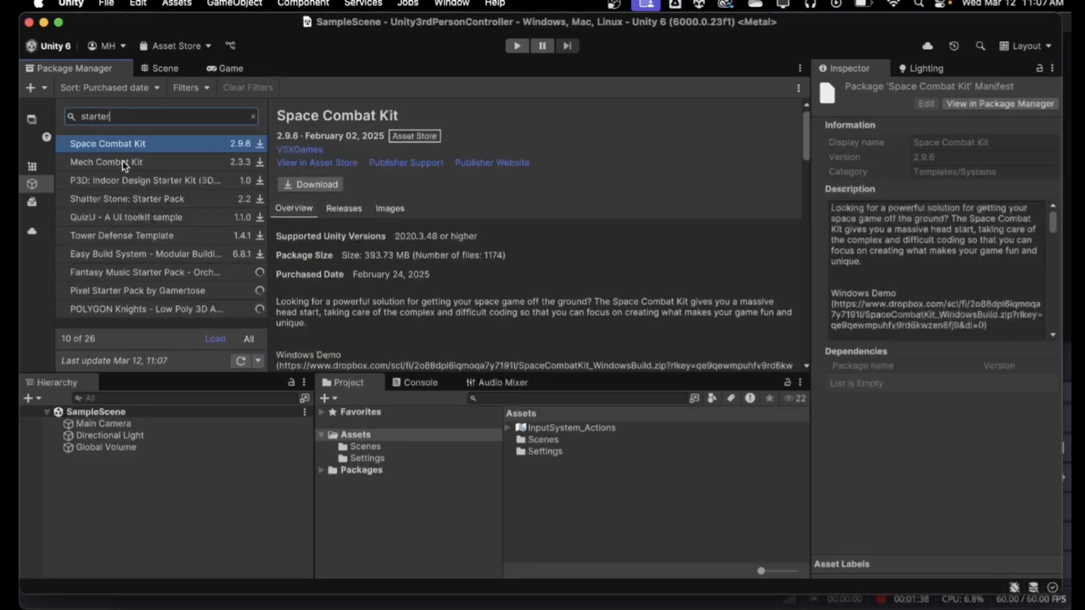
click(215, 339)
scroll(111, 218, down, 10)
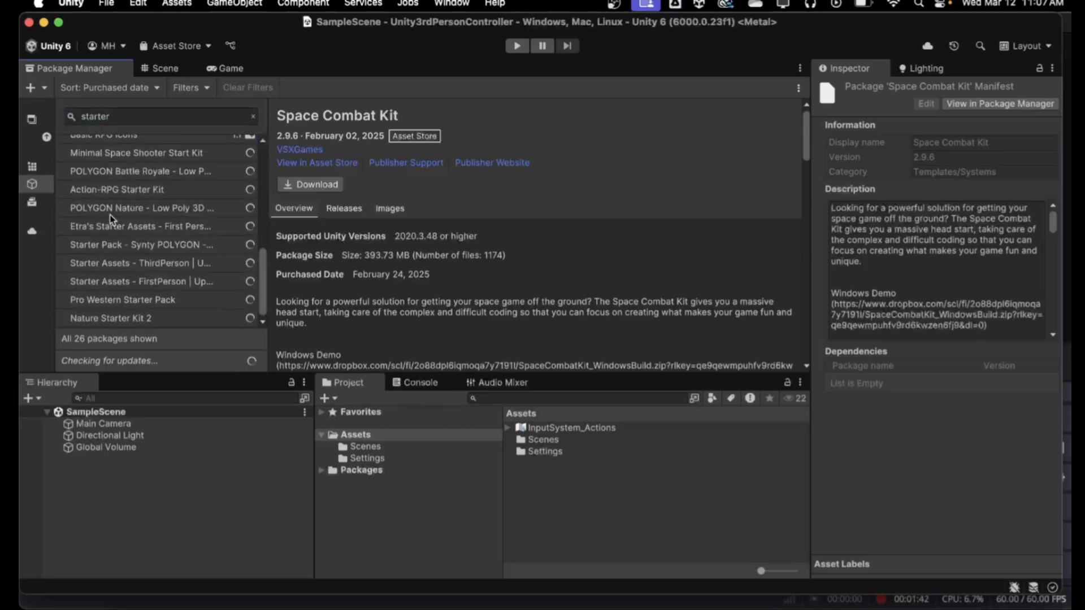
click(114, 266)
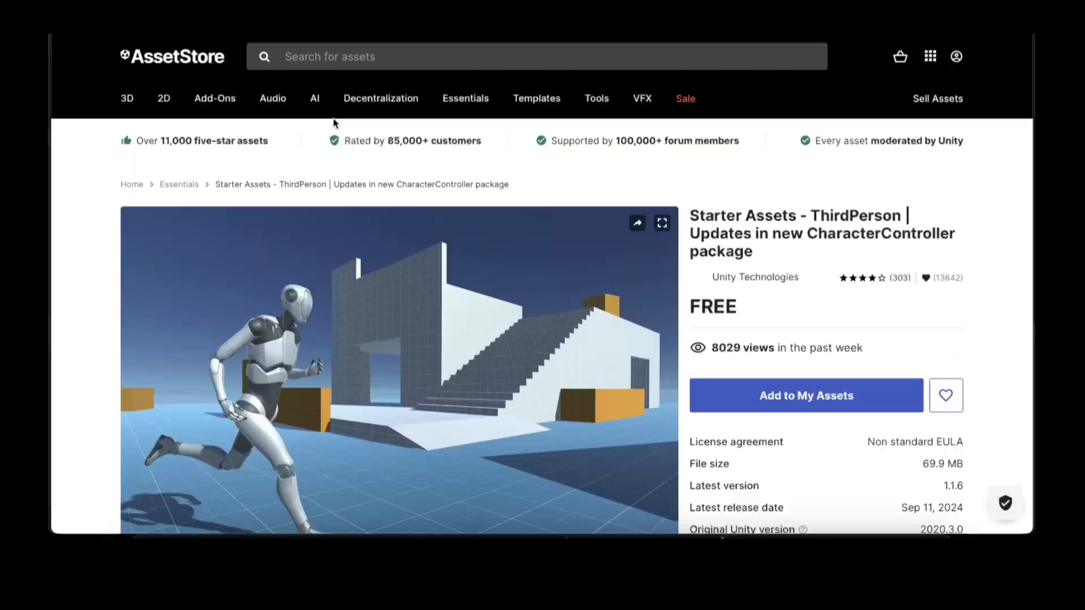
Import Starter Assets - ThirdPerson 1.1.5 with all its files, installing or upgrading its package dependencies.
scroll(459, 145, down, 2)
scroll(459, 145, up, 1)
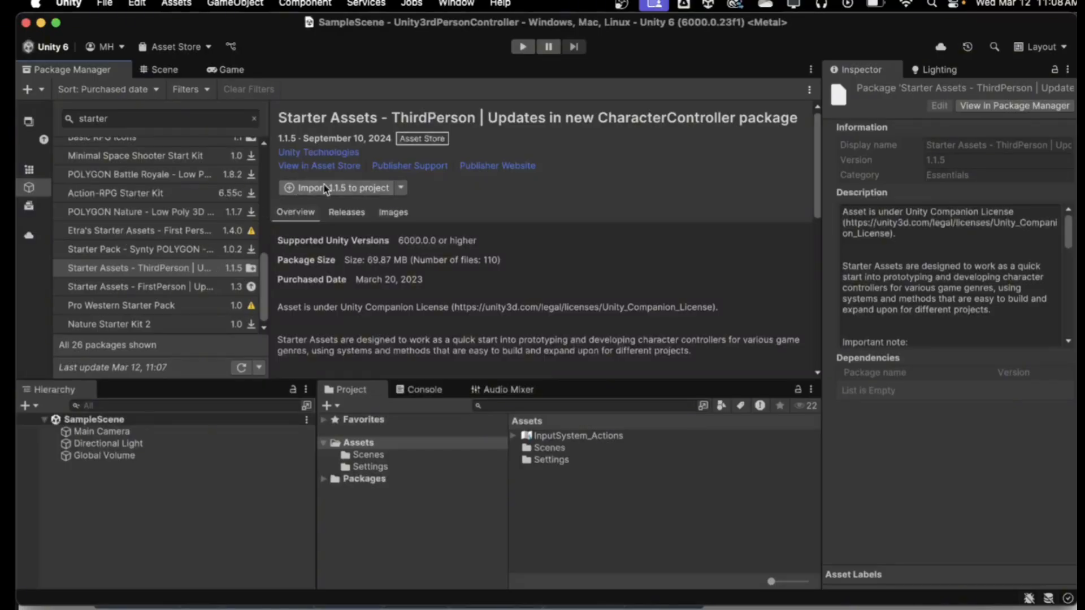
click(307, 188)
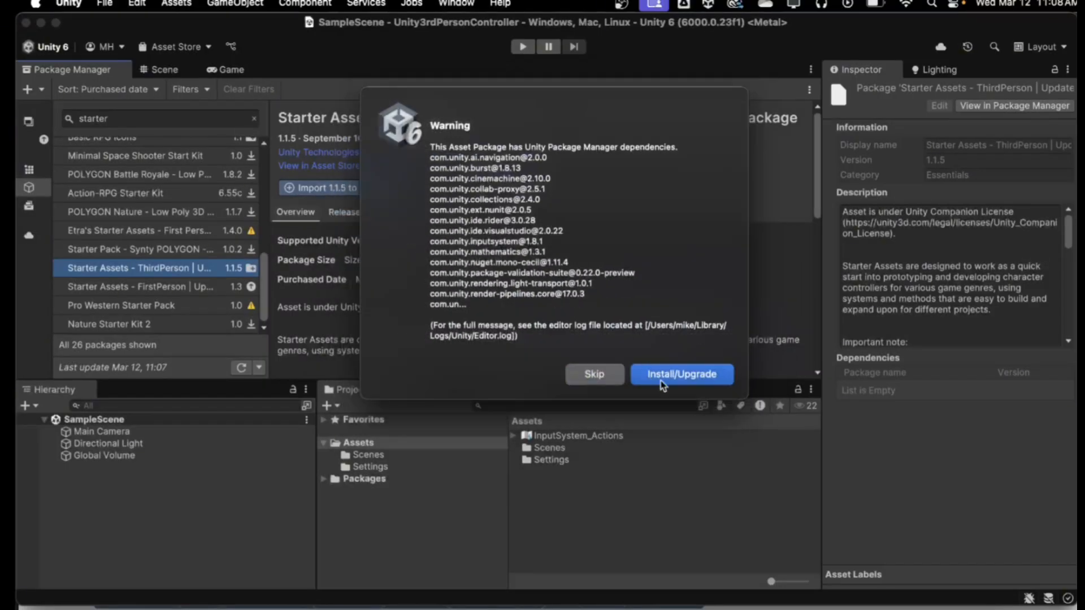
click(663, 375)
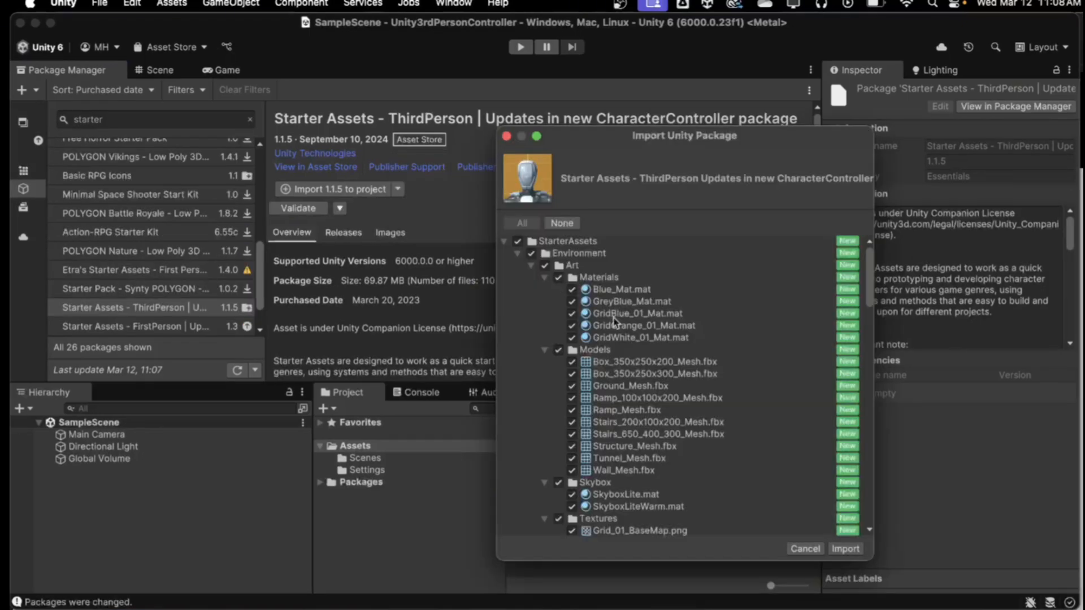
click(845, 549)
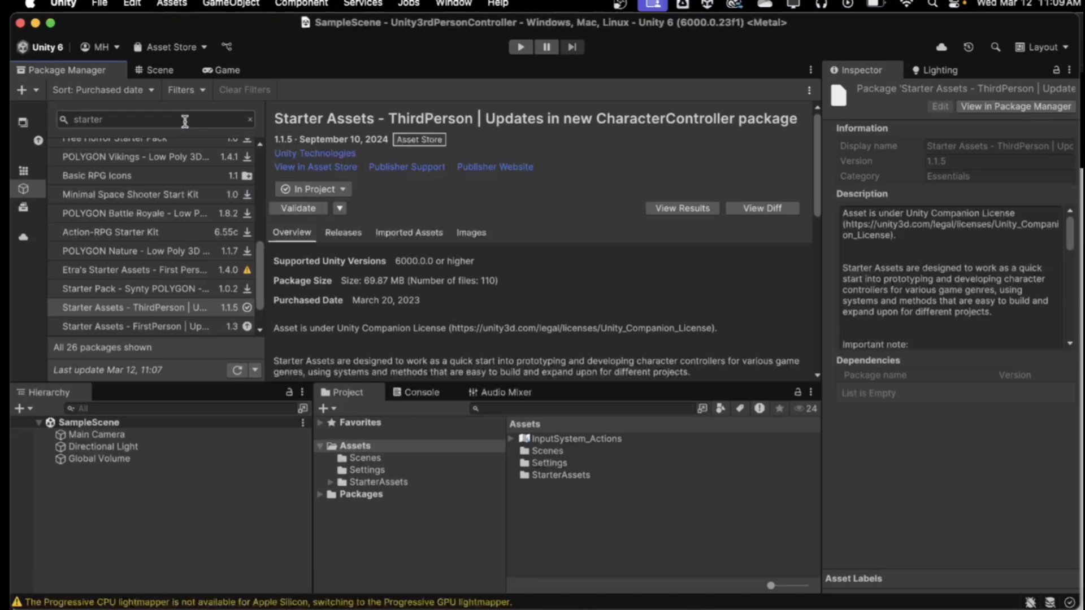
Clear the console messages and expand the StarterAssets and ThirdPersonController folders in the project assets.
click(160, 71)
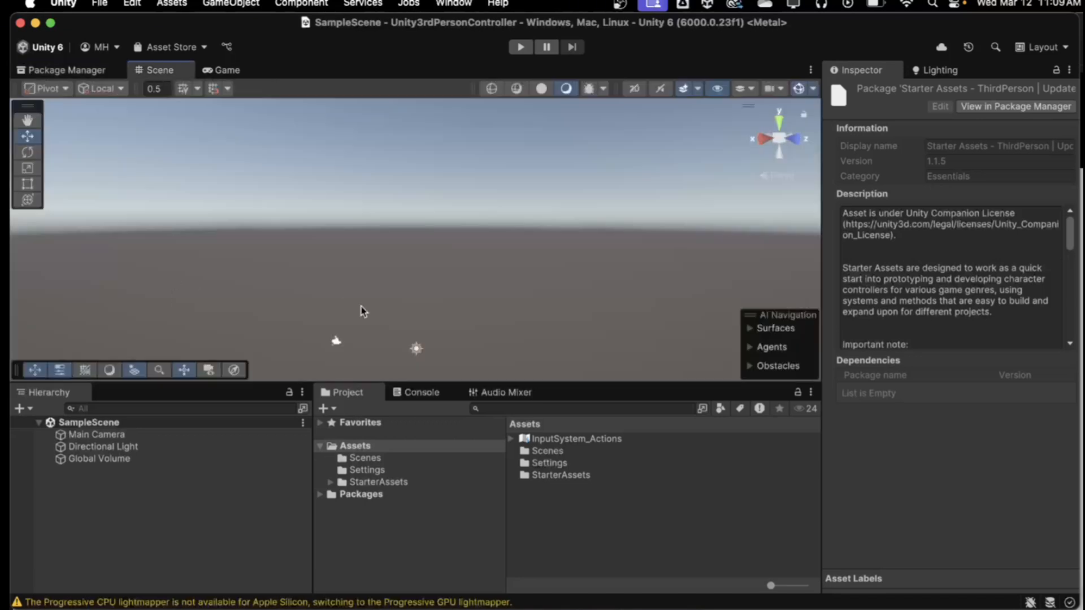
click(423, 392)
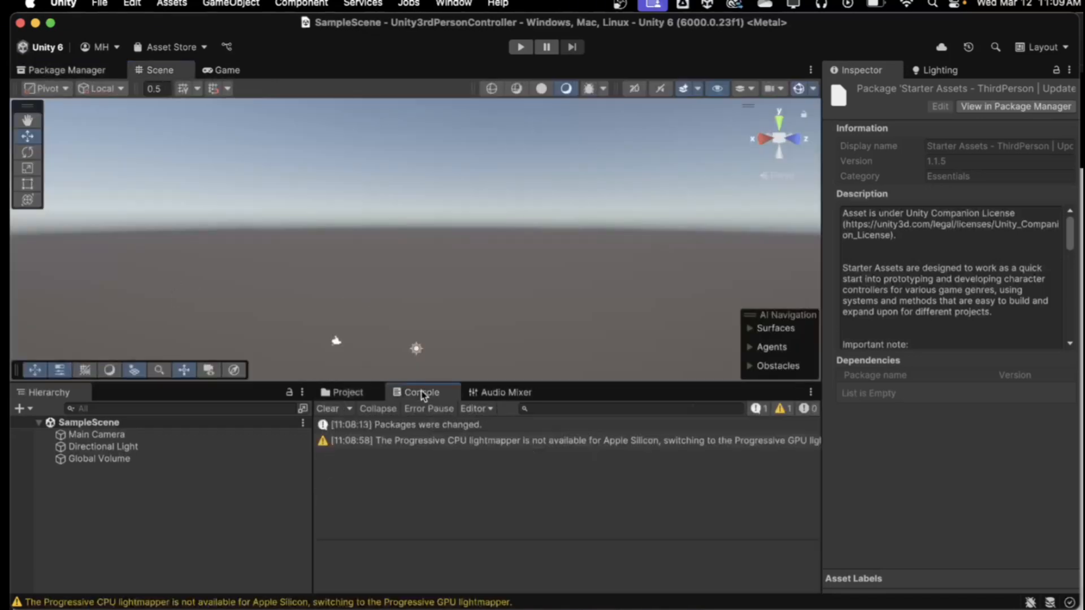
click(329, 409)
click(334, 393)
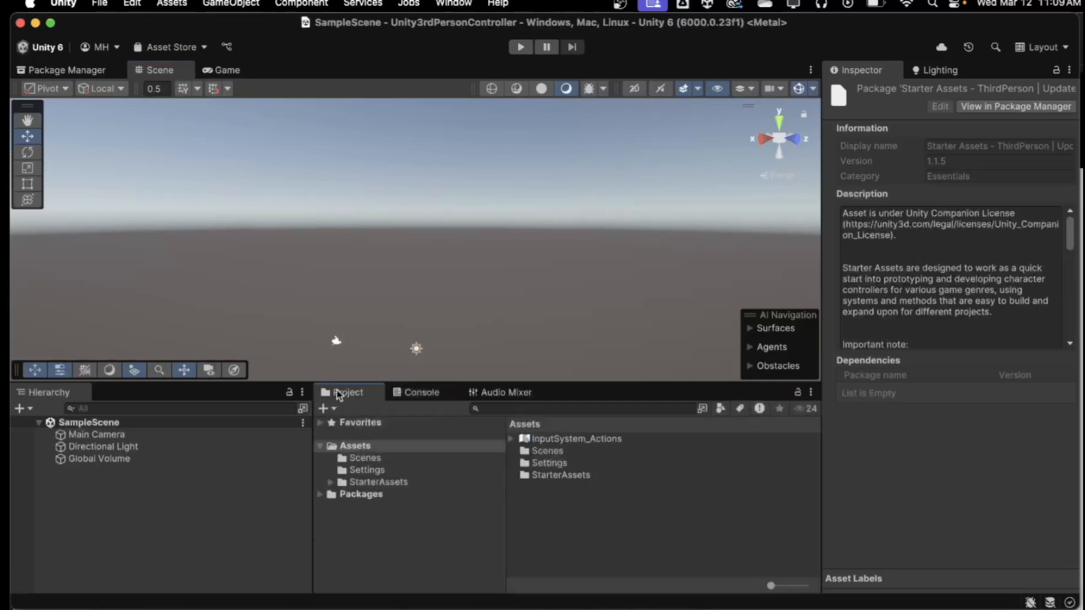
click(329, 482)
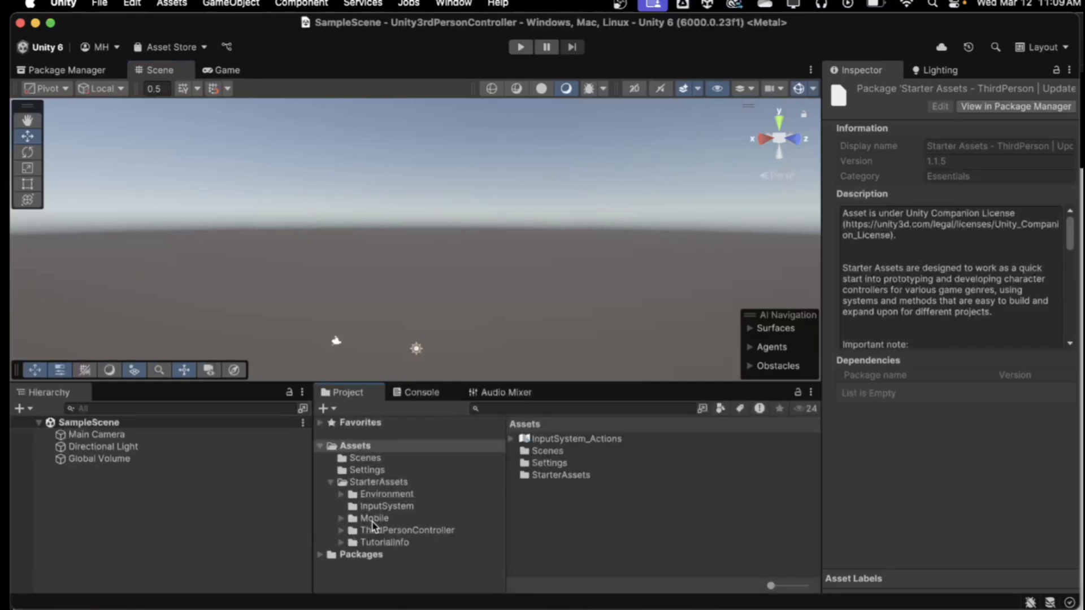
click(340, 531)
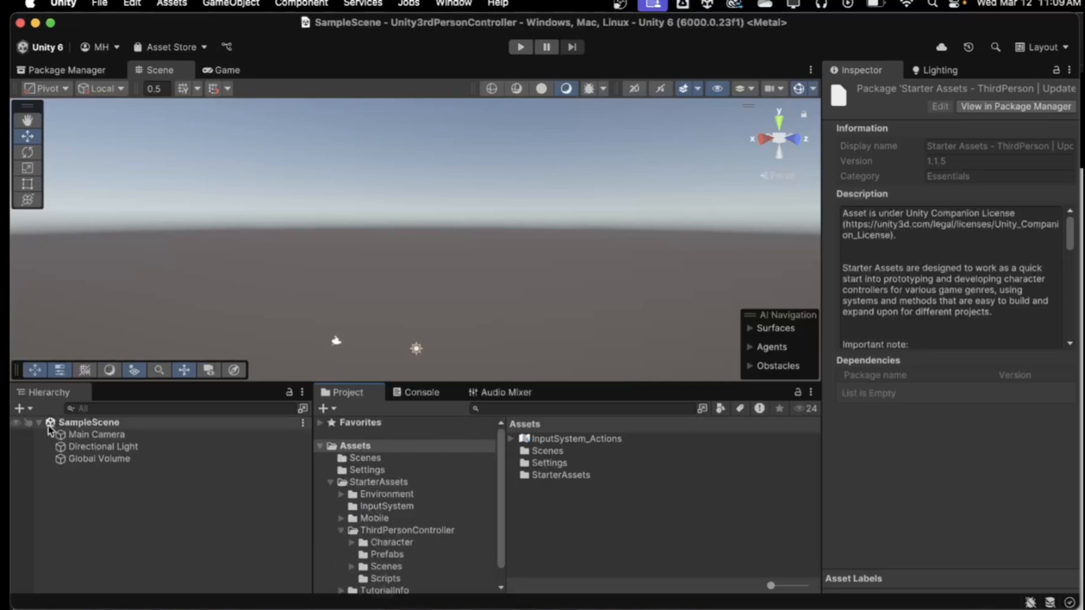
Add a 3D Plane to SampleScene and set its X and Z scale to 10.
click(21, 408)
mouse_move(175, 404)
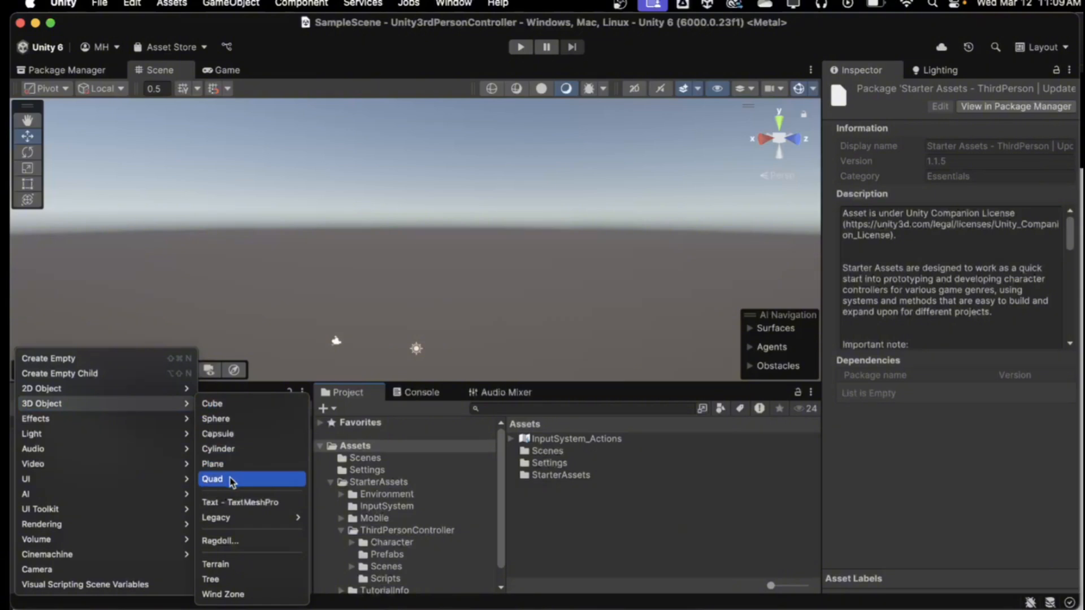
click(213, 464)
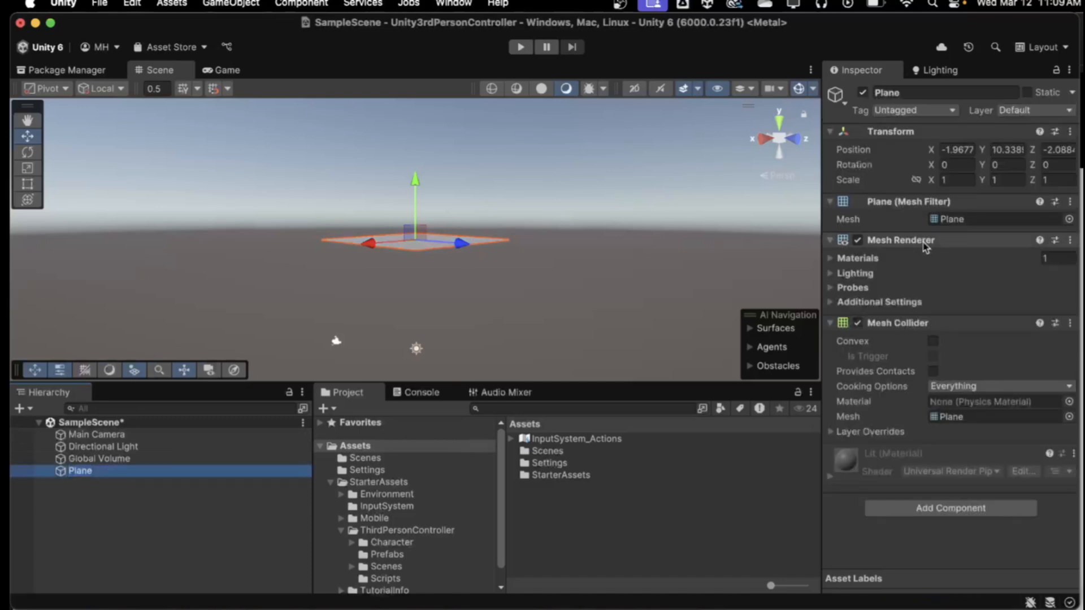
click(953, 180)
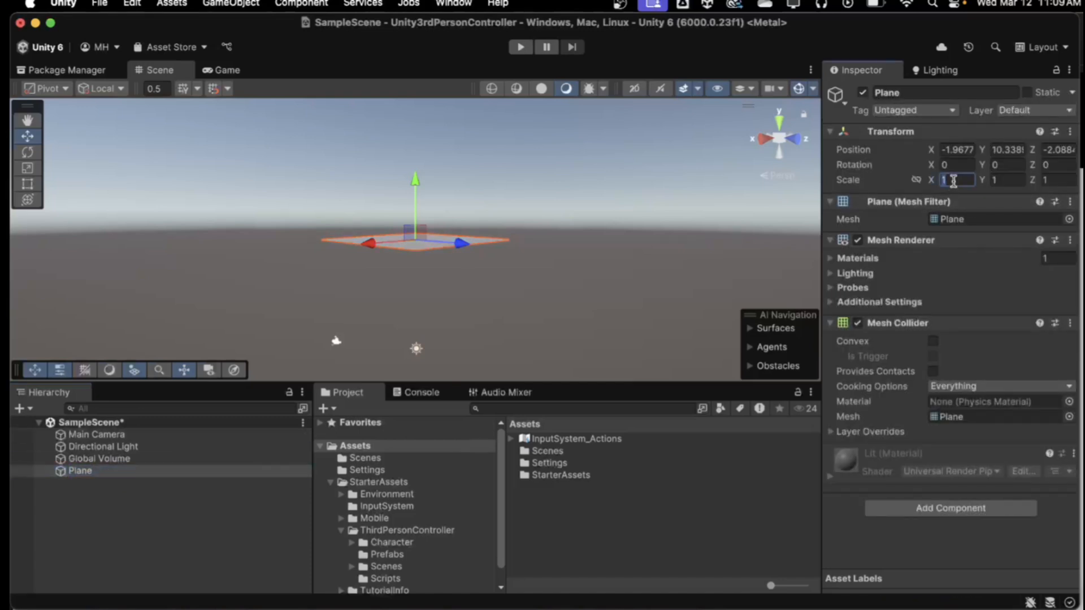
text(10)
key(Tab)
key(Tab)
text(10)
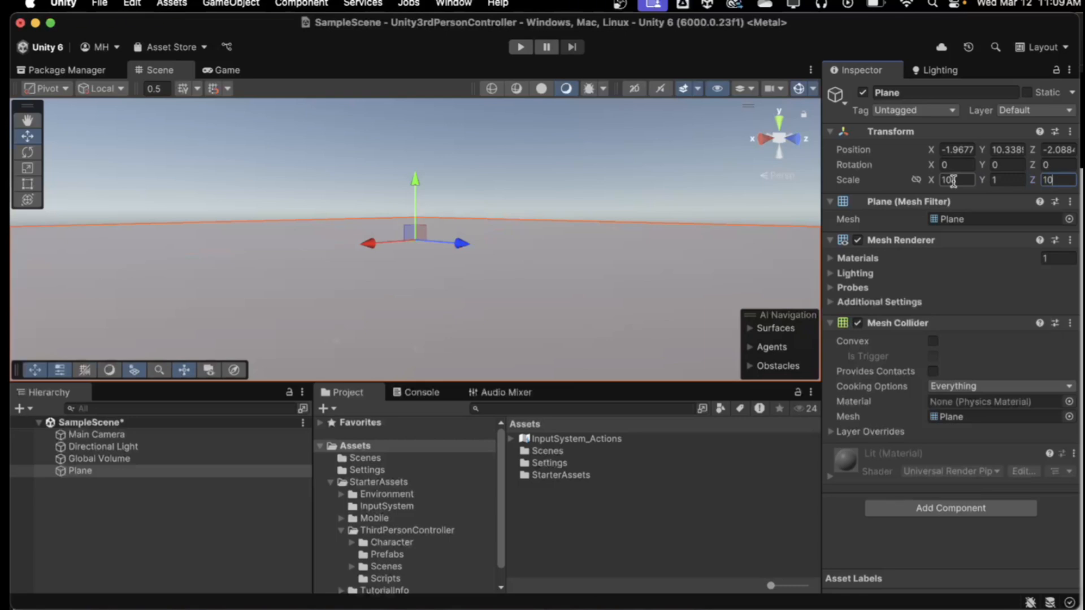
Reset only the plane's position to the origin, keeping its scale.
click(1070, 131)
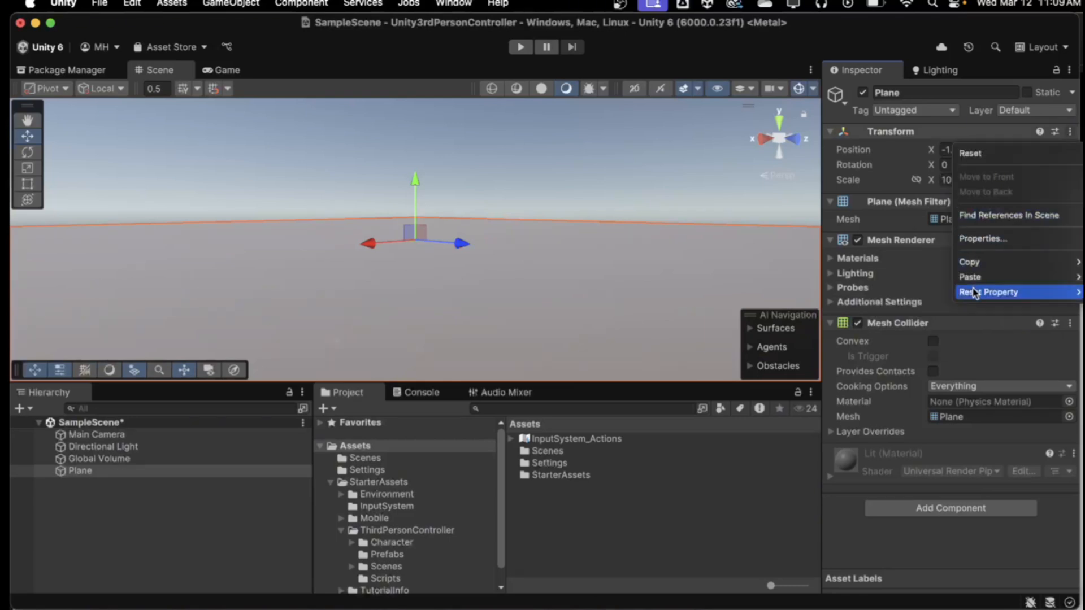
mouse_move(983, 291)
click(930, 292)
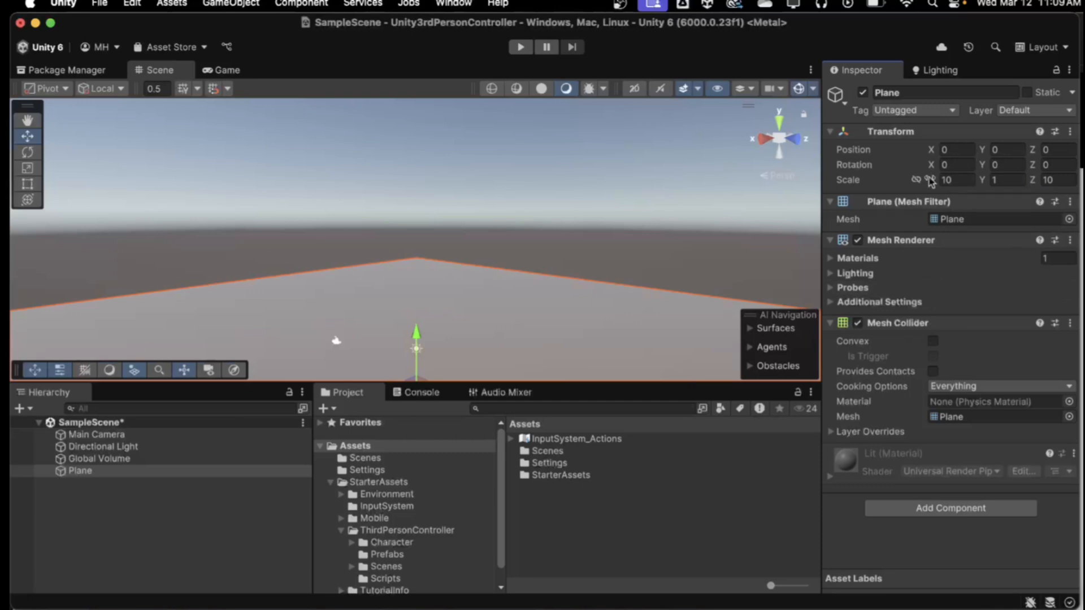
click(69, 485)
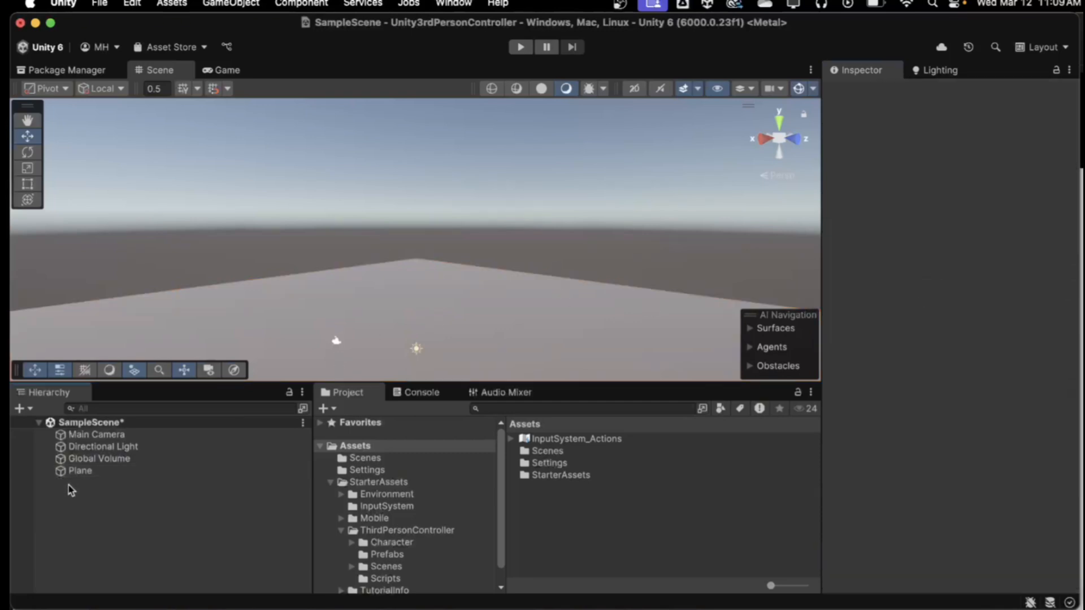
click(91, 473)
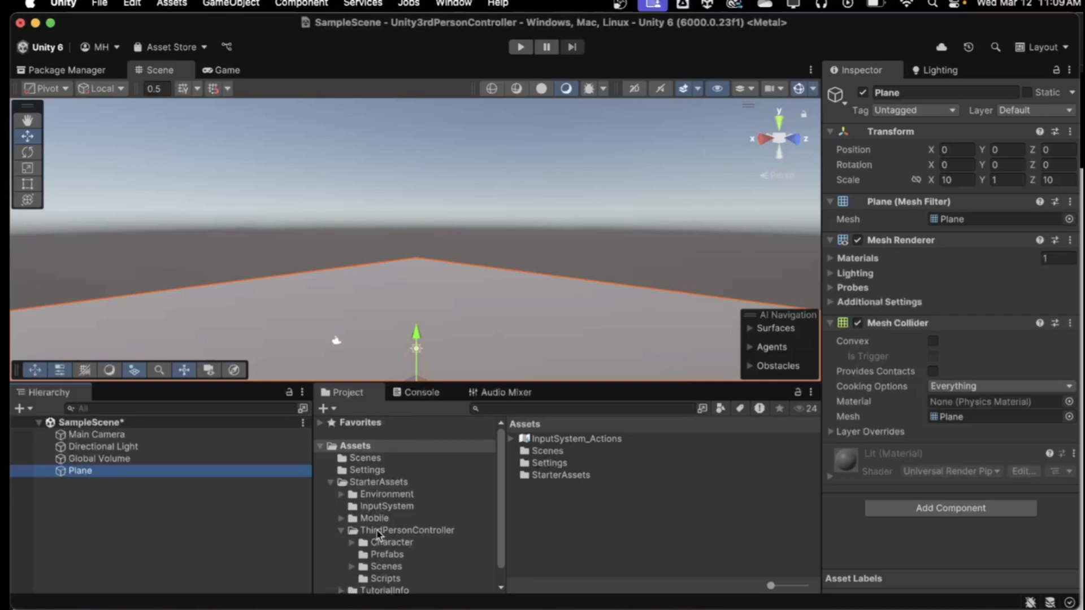
Place the NestedParentArmature_Unpack prefab from the ThirdPersonController Prefabs folder in the scene and frame it in the Scene view.
click(382, 556)
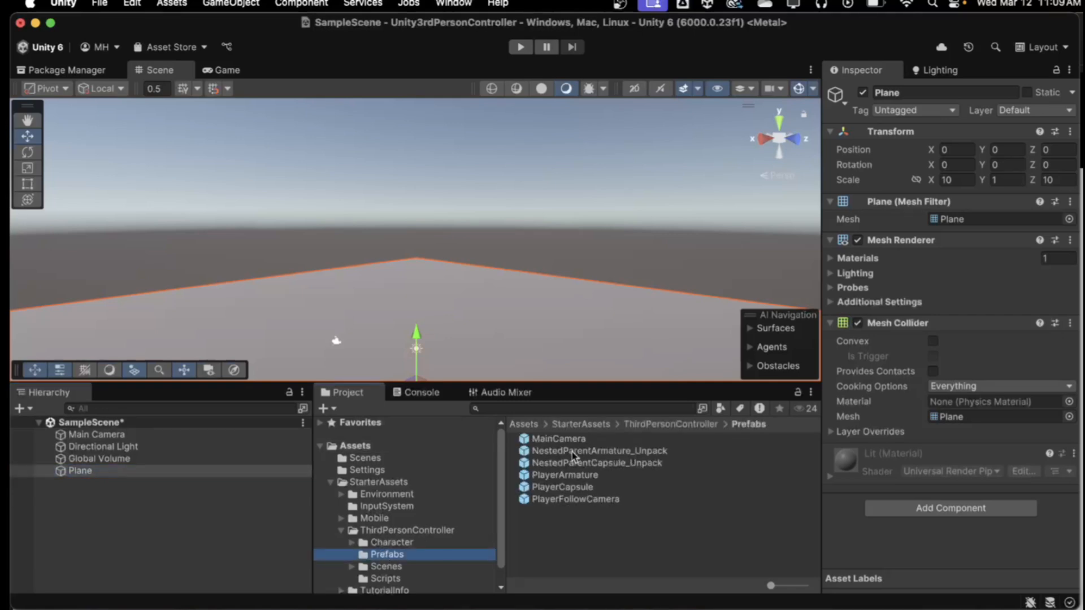
drag(572, 455, 121, 542)
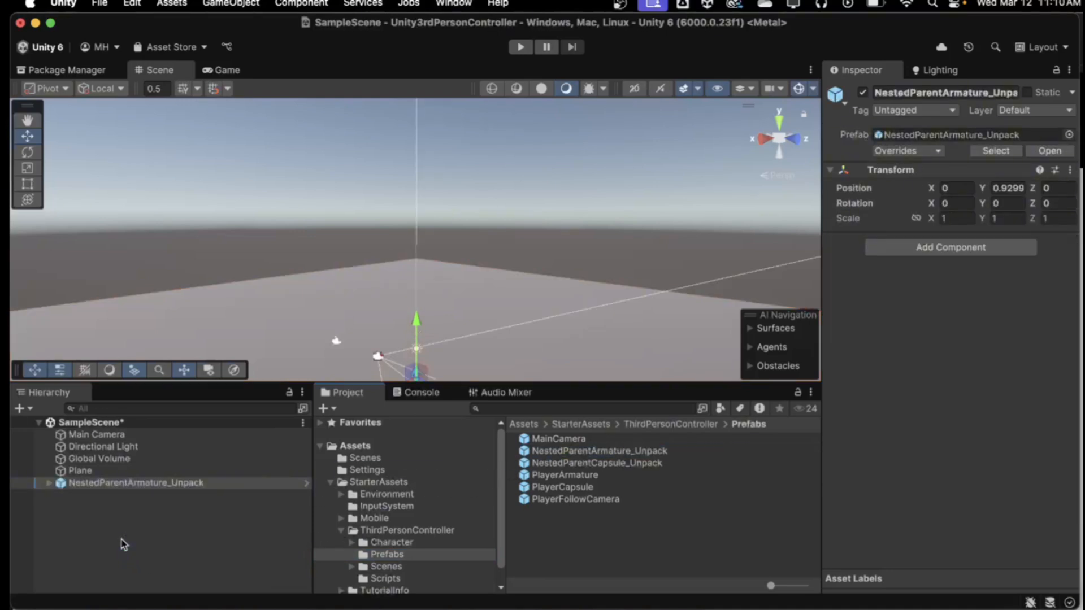
key(f)
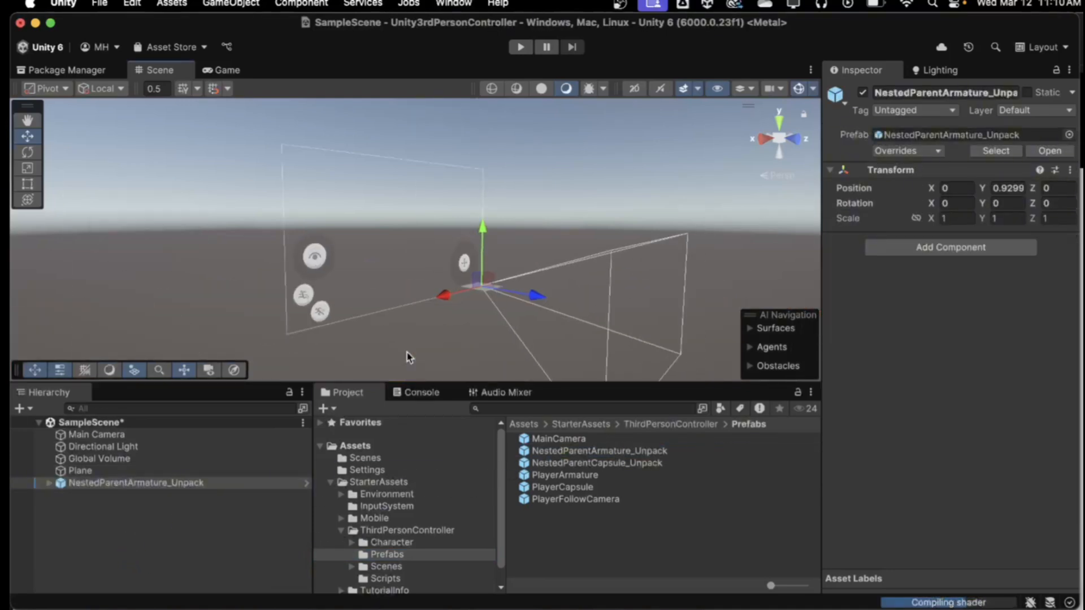
key(f)
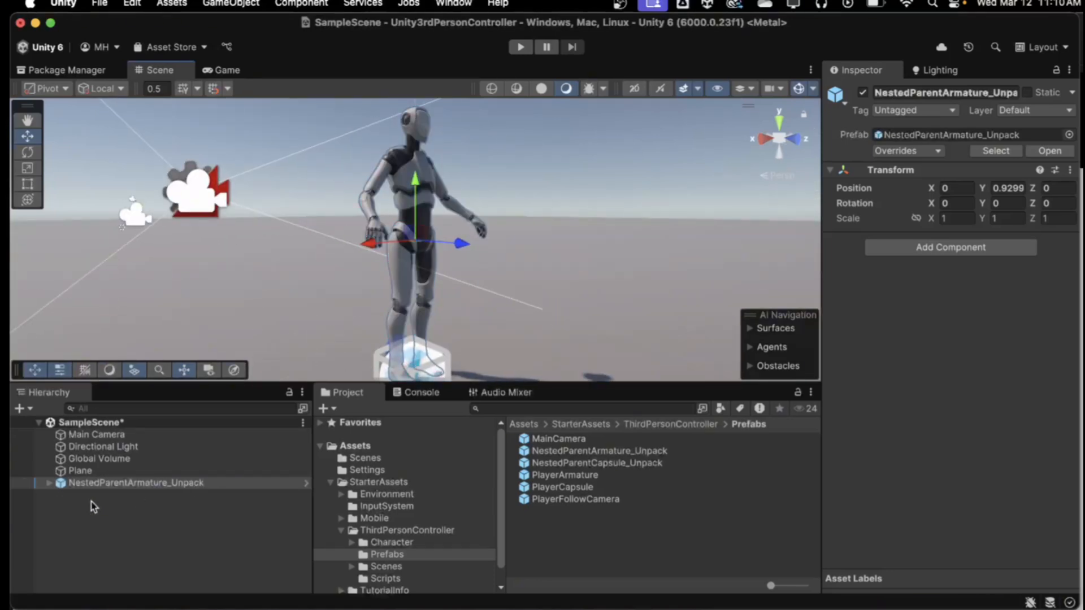
Unpack the NestedParentArmature_Unpack prefab instance completely and expand it to list its child objects.
right_click(80, 484)
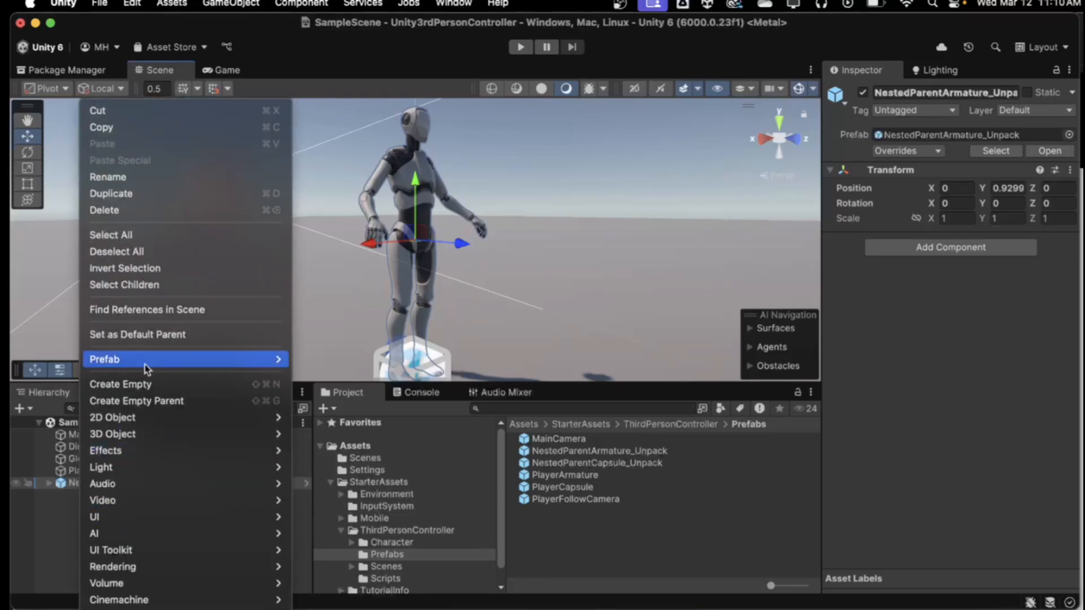
mouse_move(141, 359)
click(342, 501)
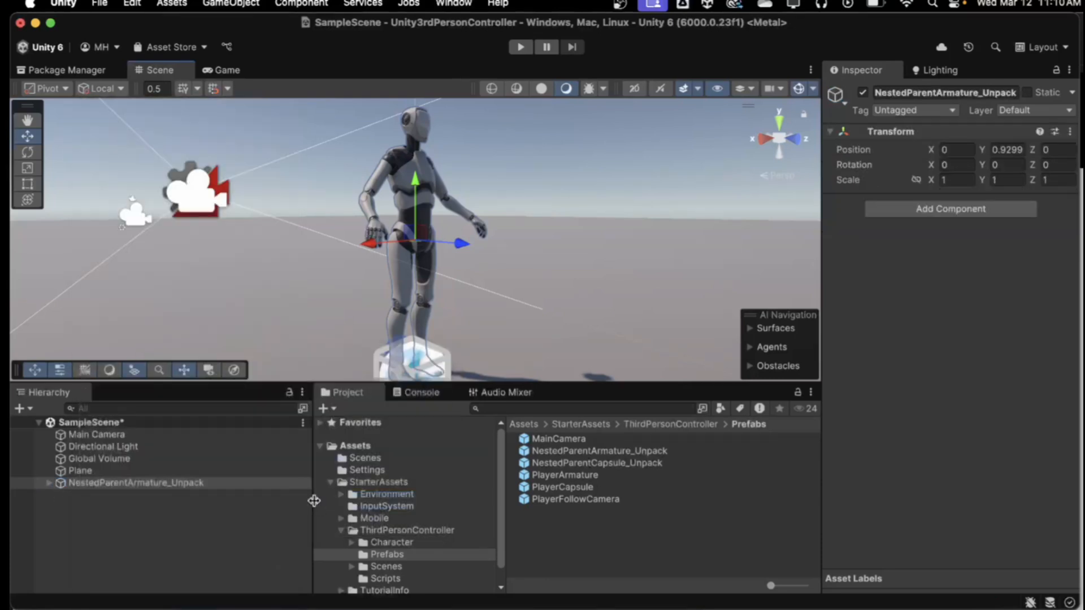
click(59, 485)
click(50, 484)
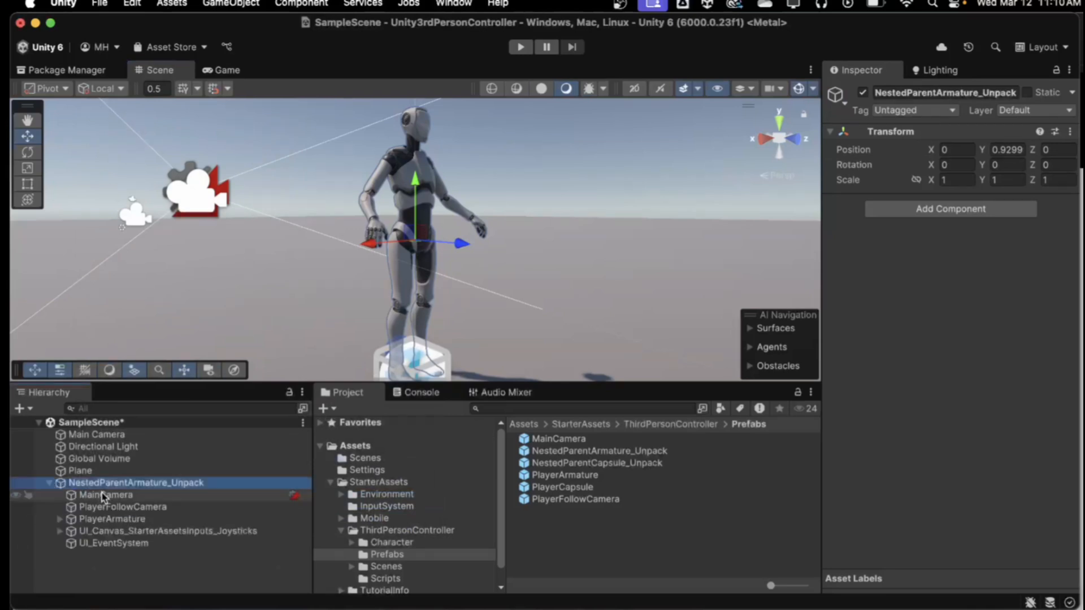
Delete the scene's default Main Camera.
click(90, 435)
right_click(91, 436)
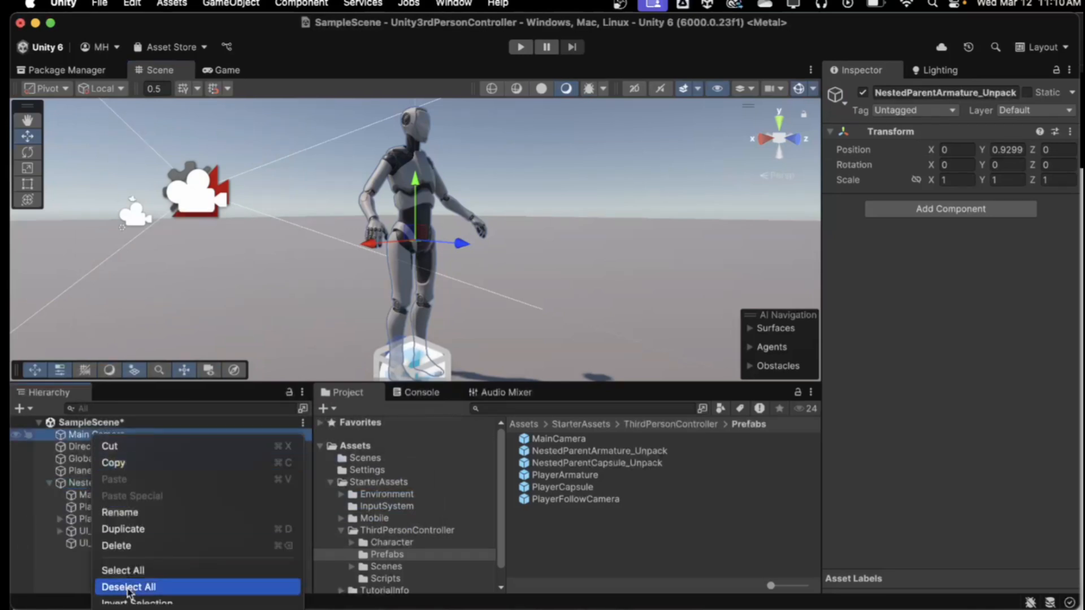
click(120, 545)
Move all five children of NestedParentArmature_Unpack, from MainCamera to UI_EventSystem, out to the scene root above Directional Light.
click(111, 484)
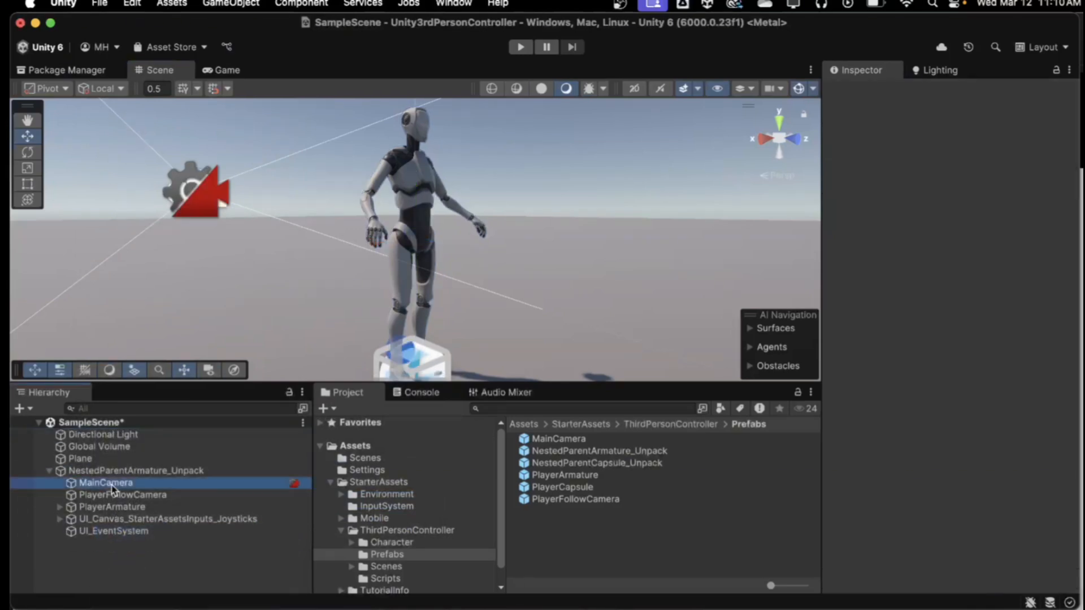
key(shift+Up)
key(shift+Up)
key(shift+Up)
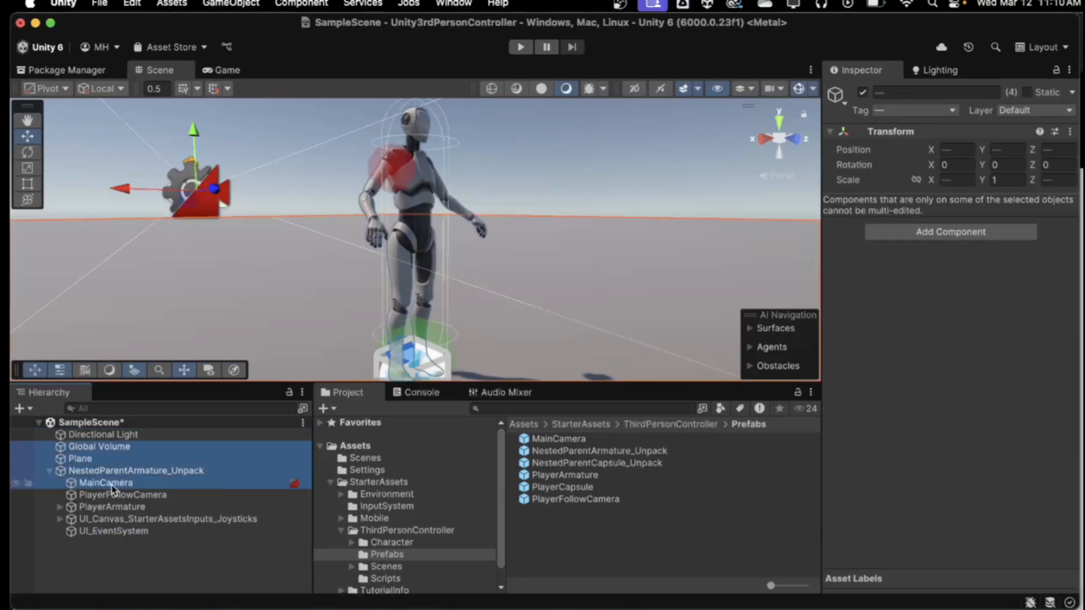
key(shift+Down)
key(shift+Down)
key(shift+Down)
key(shift+Down)
key(shift+Down)
key(shift+Down)
key(shift+Down)
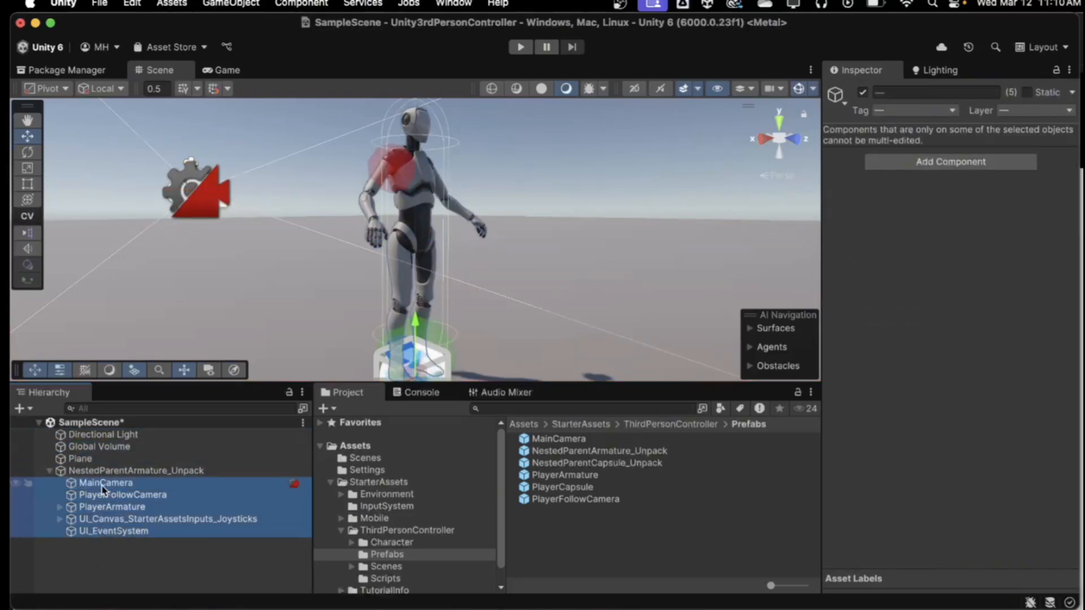
drag(107, 490, 95, 430)
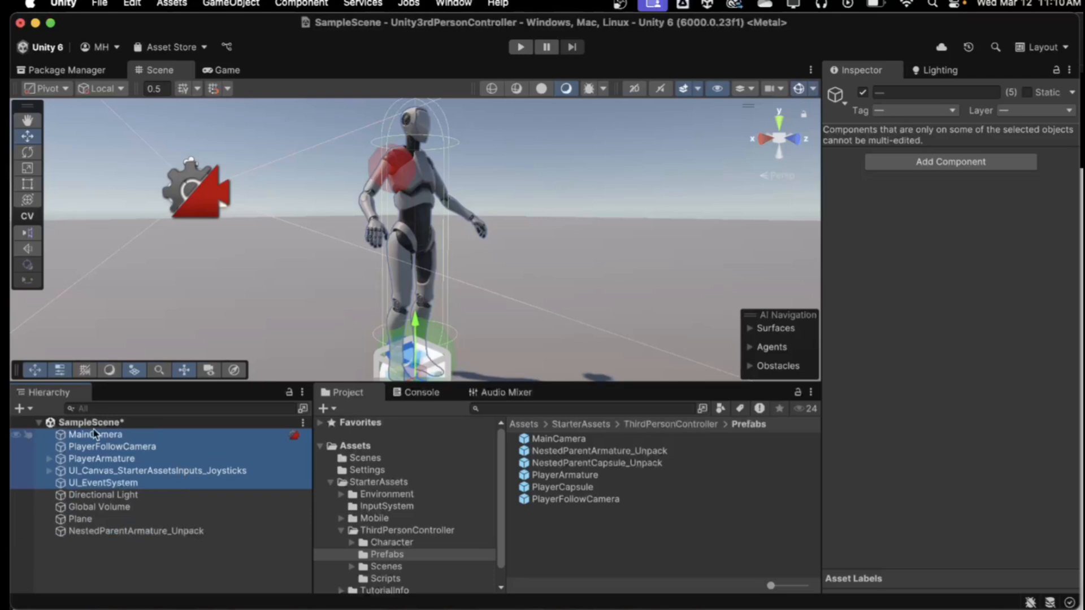
Delete the emptied NestedParentArmature_Unpack object and select MainCamera.
right_click(98, 531)
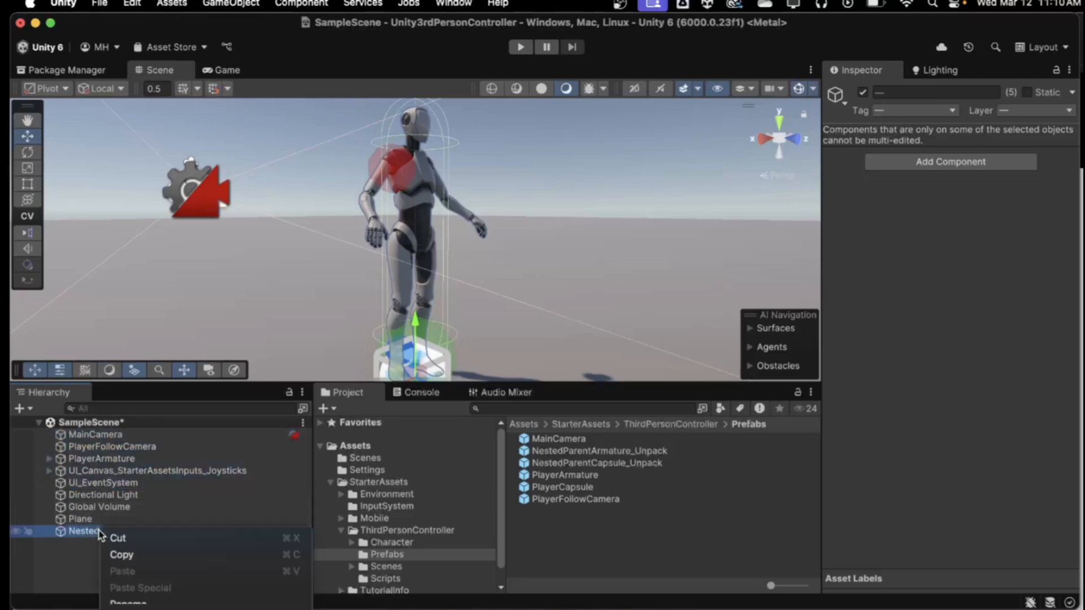
click(116, 487)
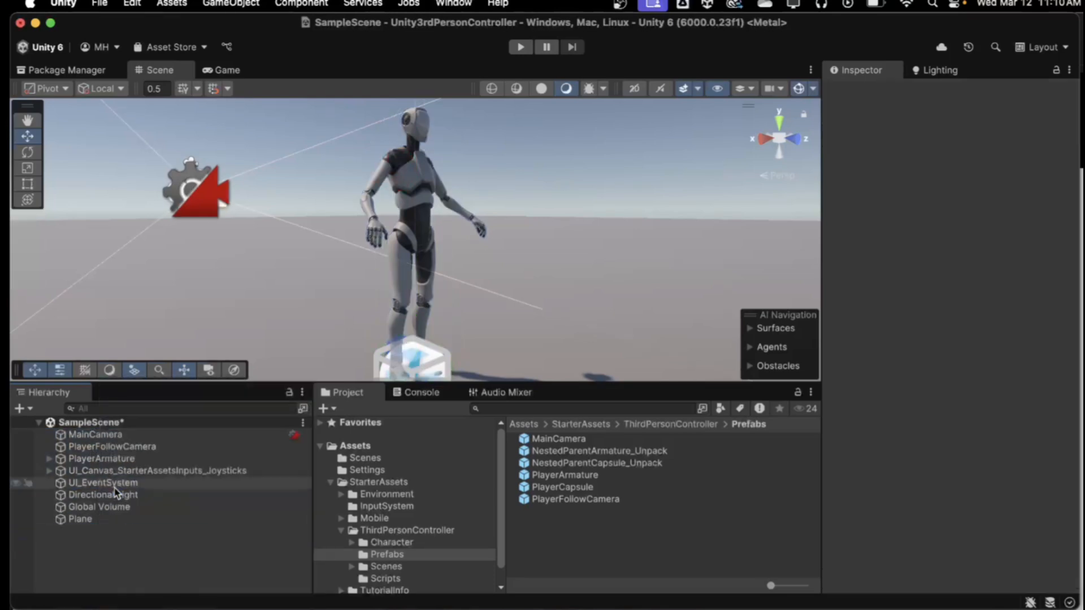
click(88, 436)
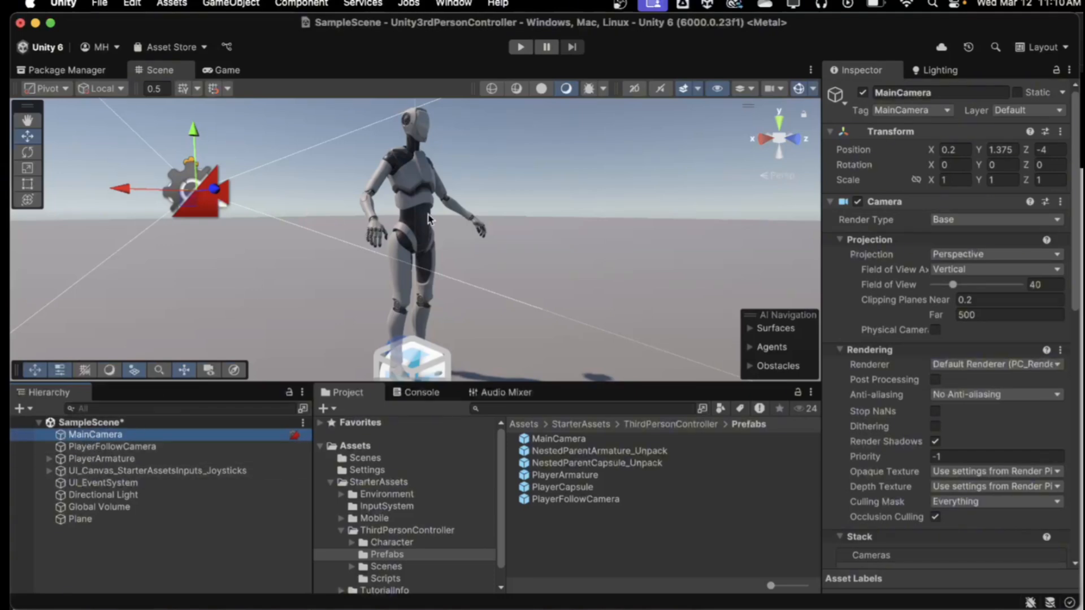
Play-test the scene by walking, sprinting and jumping with the character in several directions, and exit Play mode.
click(521, 48)
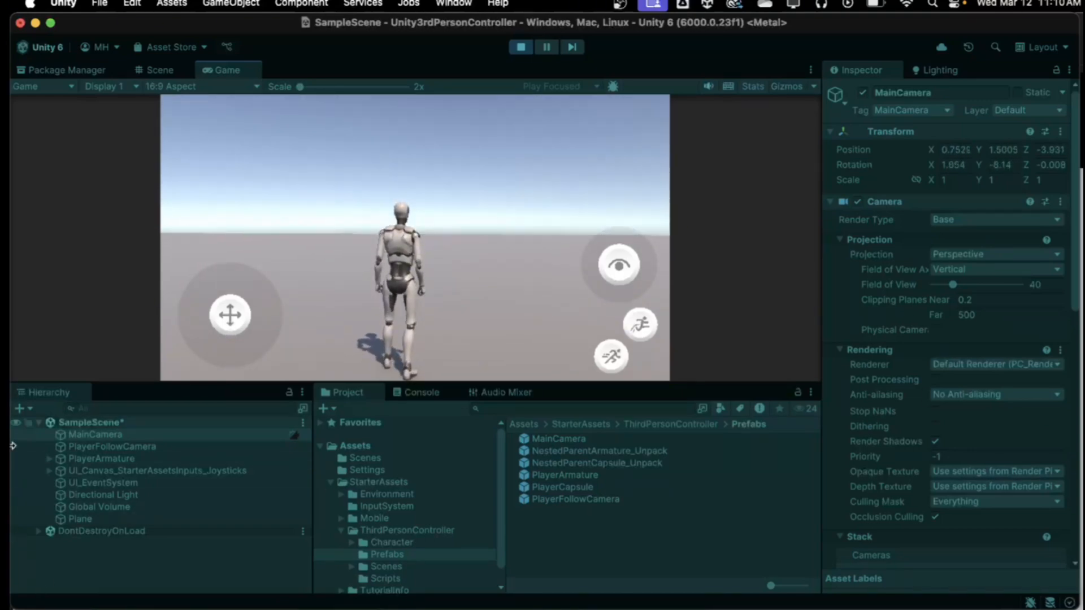
key(w)
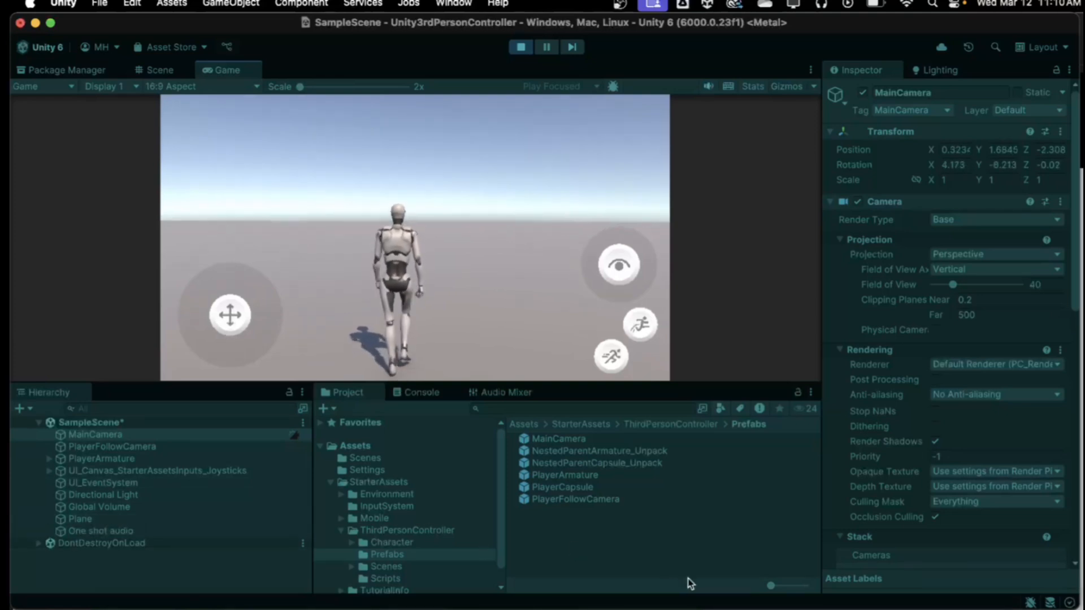
key(w)
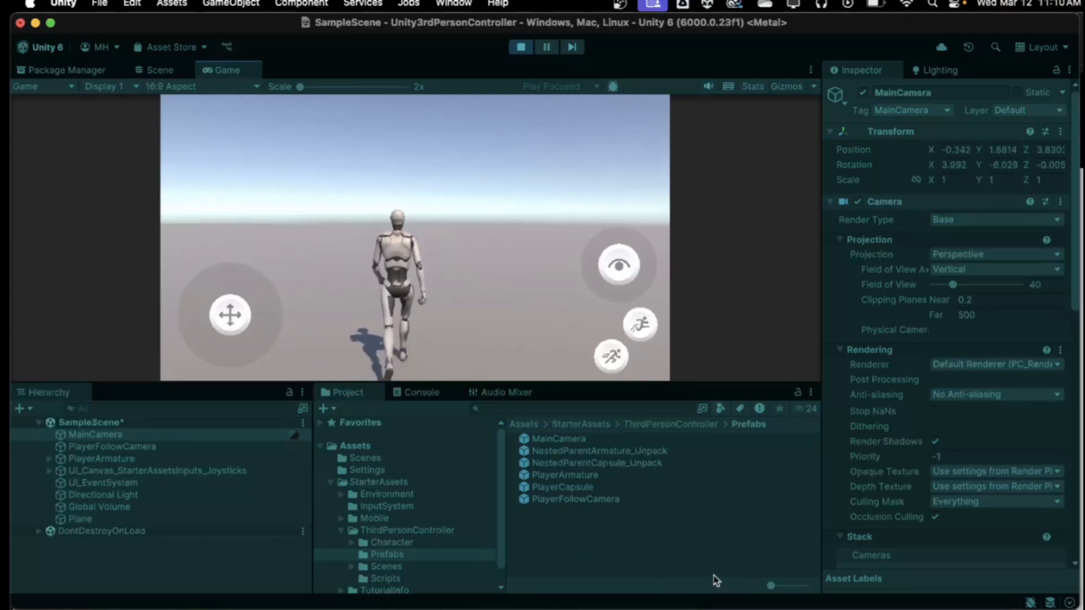
key(w)
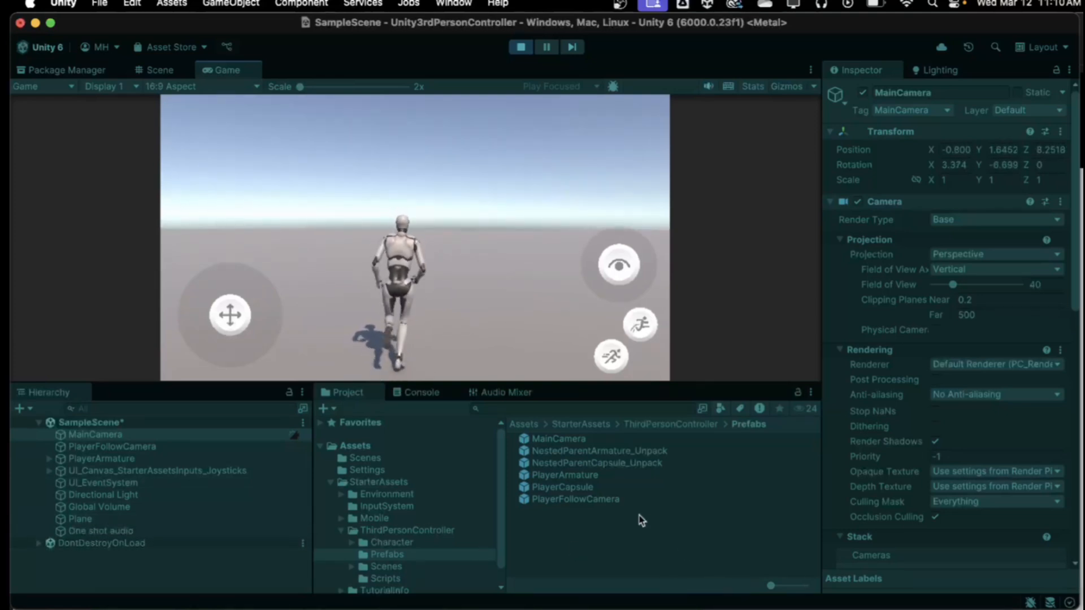
key(w)
key(space)
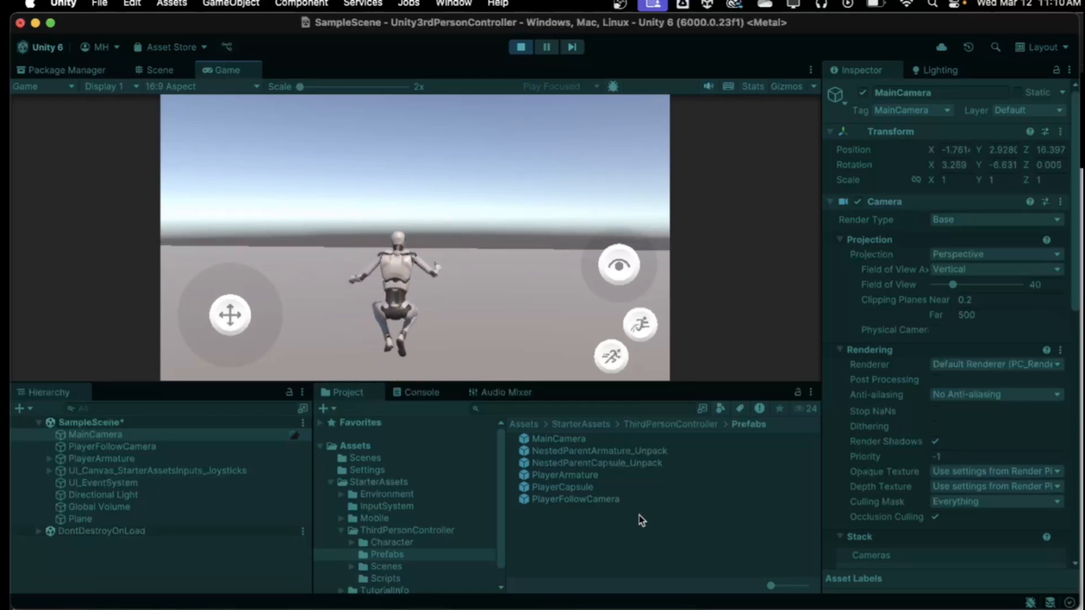
key(shift+a)
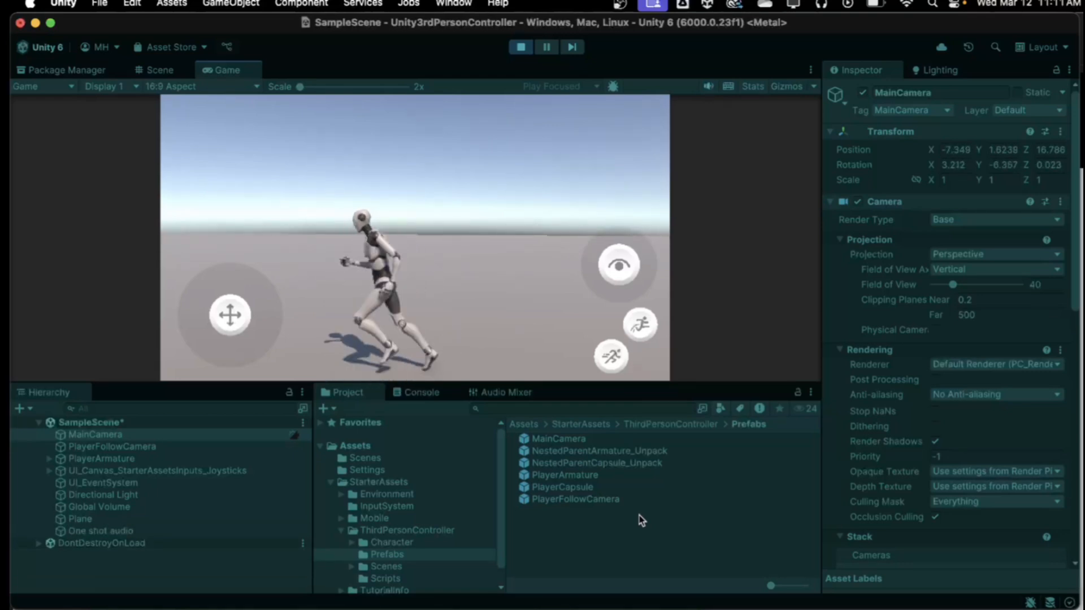
key(s)
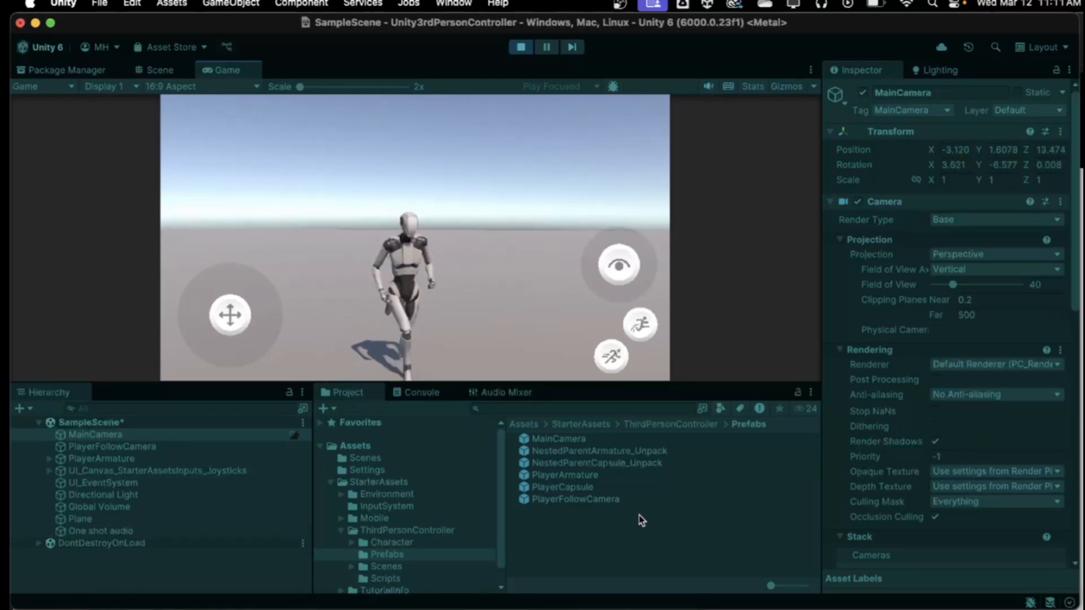
key(shift+d)
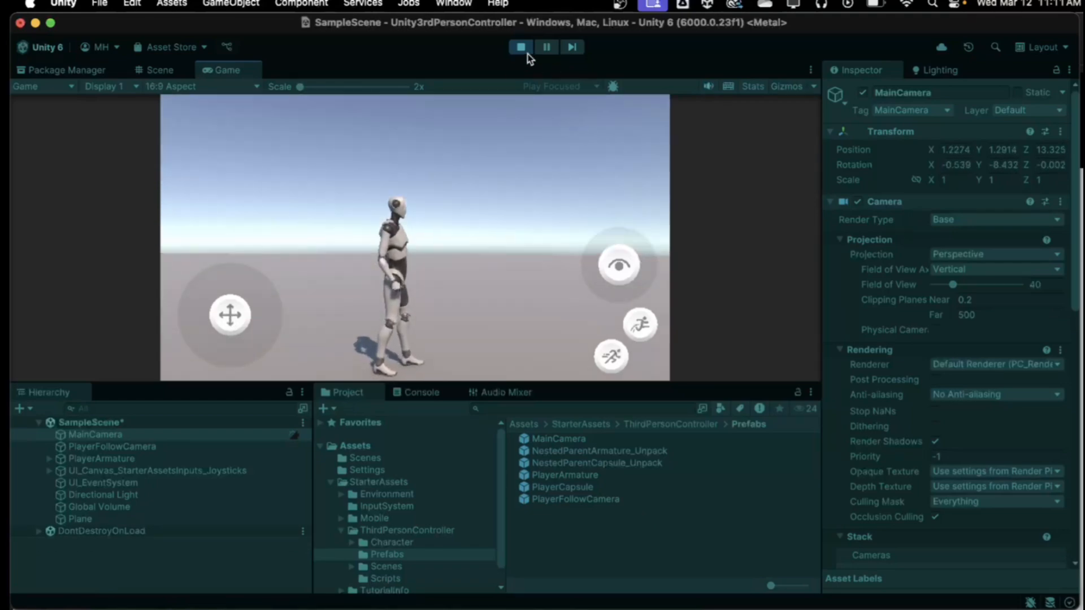
click(527, 50)
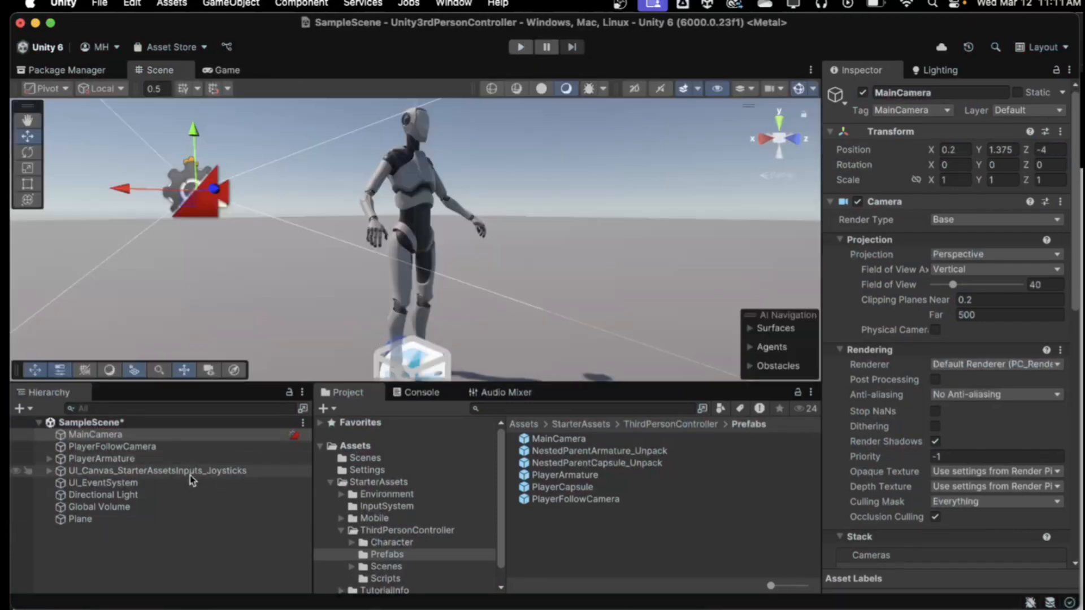
Delete the UI_Canvas_StarterAssetsInputs_Joysticks and UI_EventSystem objects from the scene.
click(101, 471)
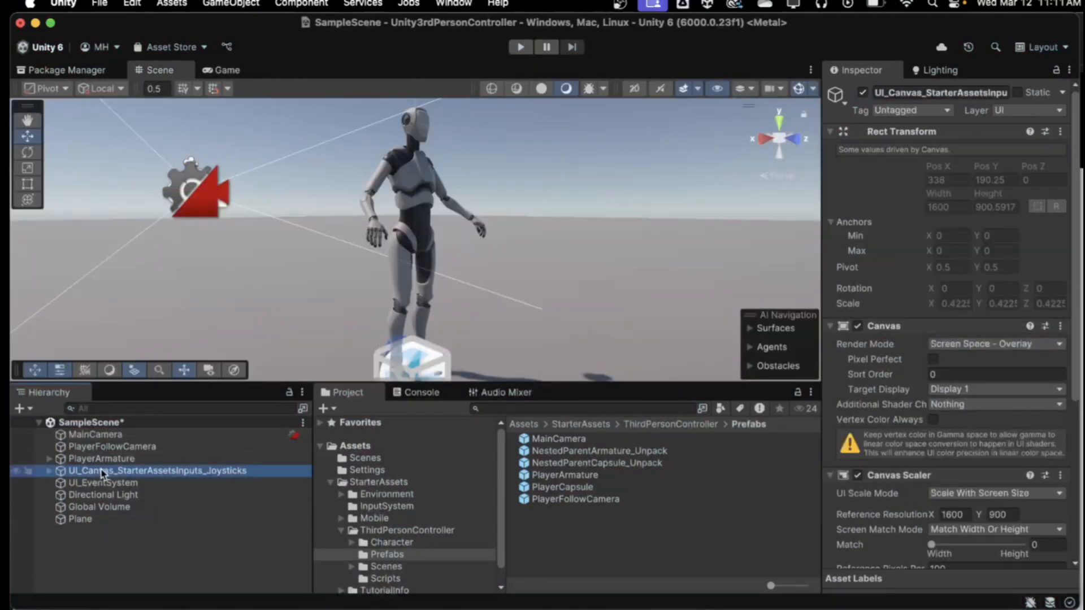
right_click(101, 472)
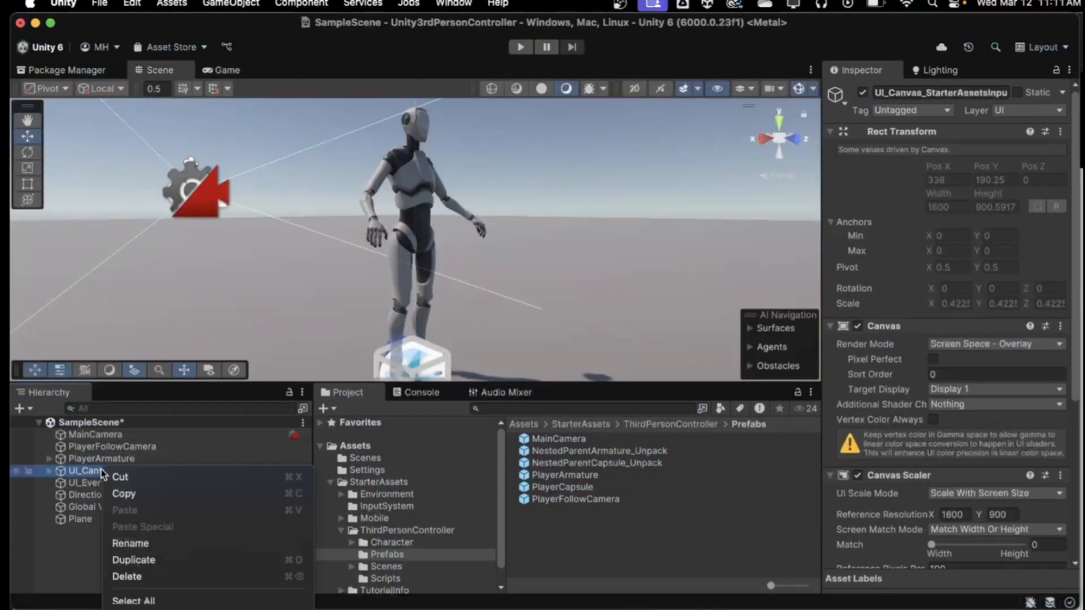
click(119, 576)
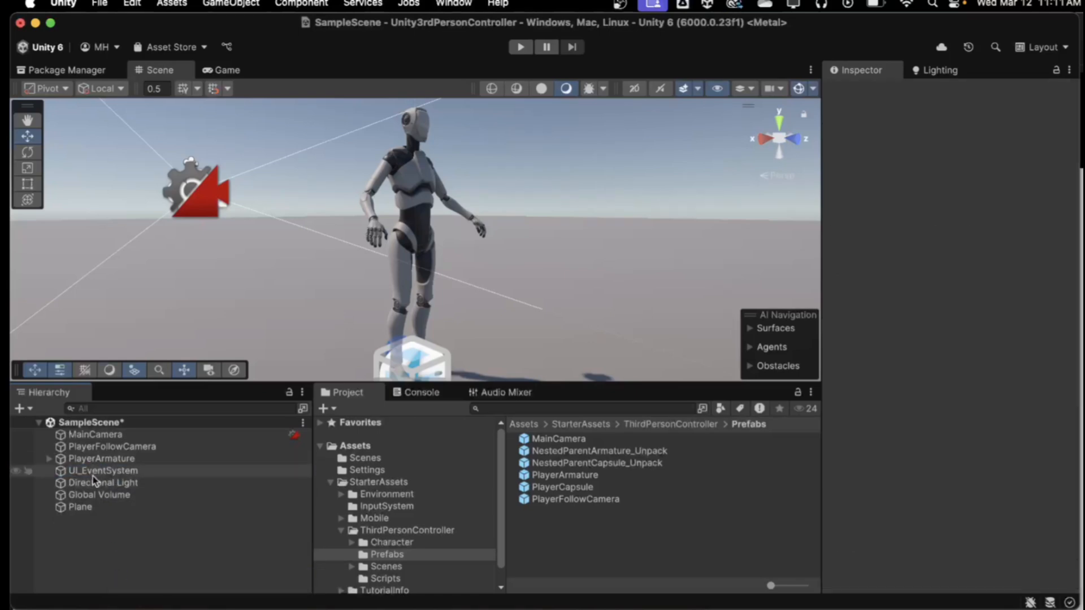
right_click(93, 472)
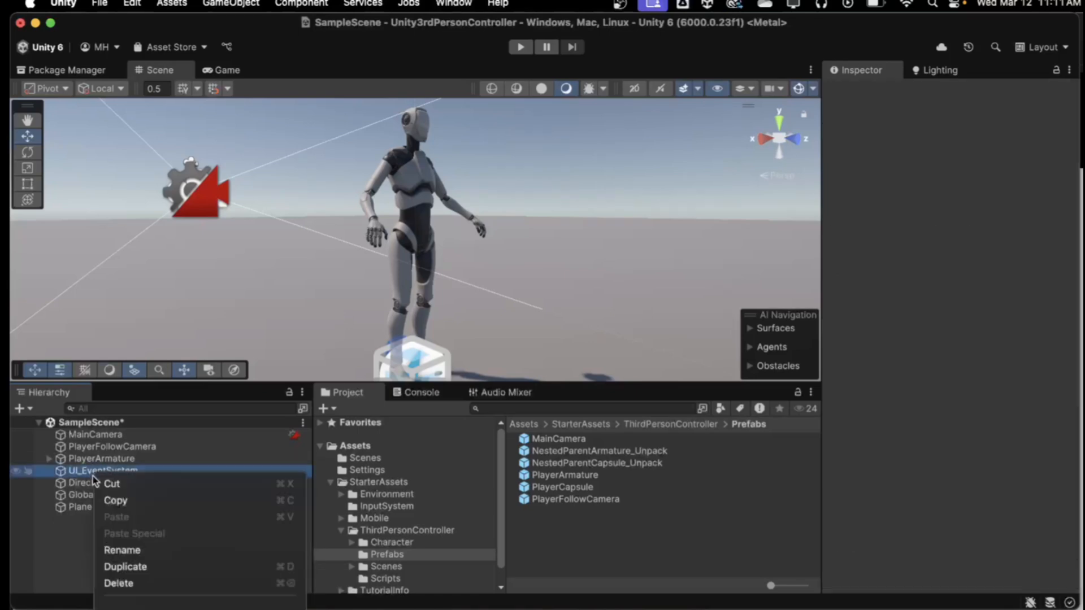
click(112, 583)
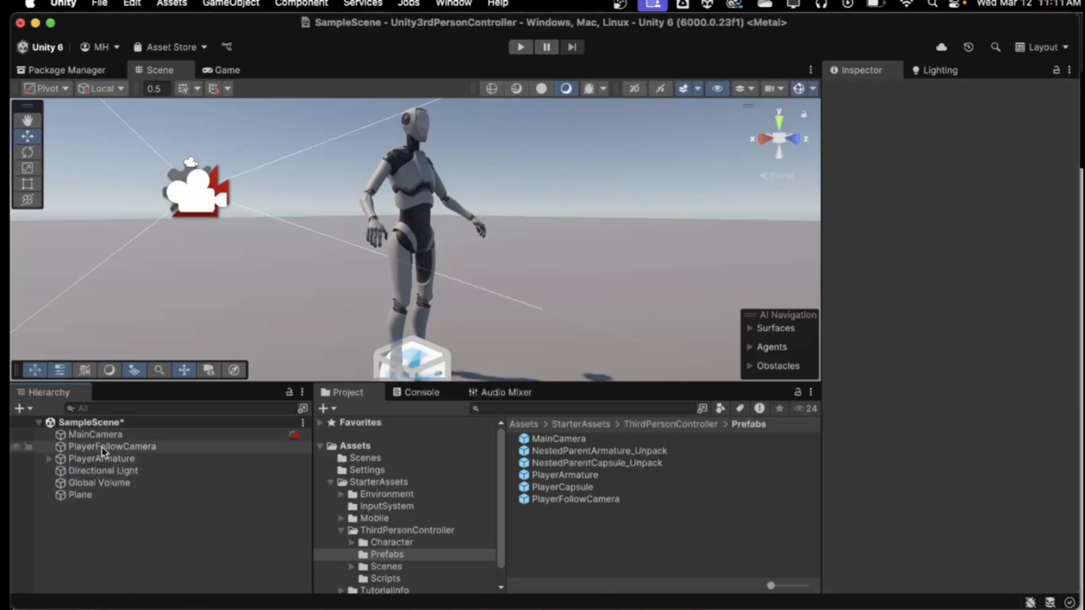
Run the scene again to check the Game view without the joystick UI, and exit Play mode.
click(520, 48)
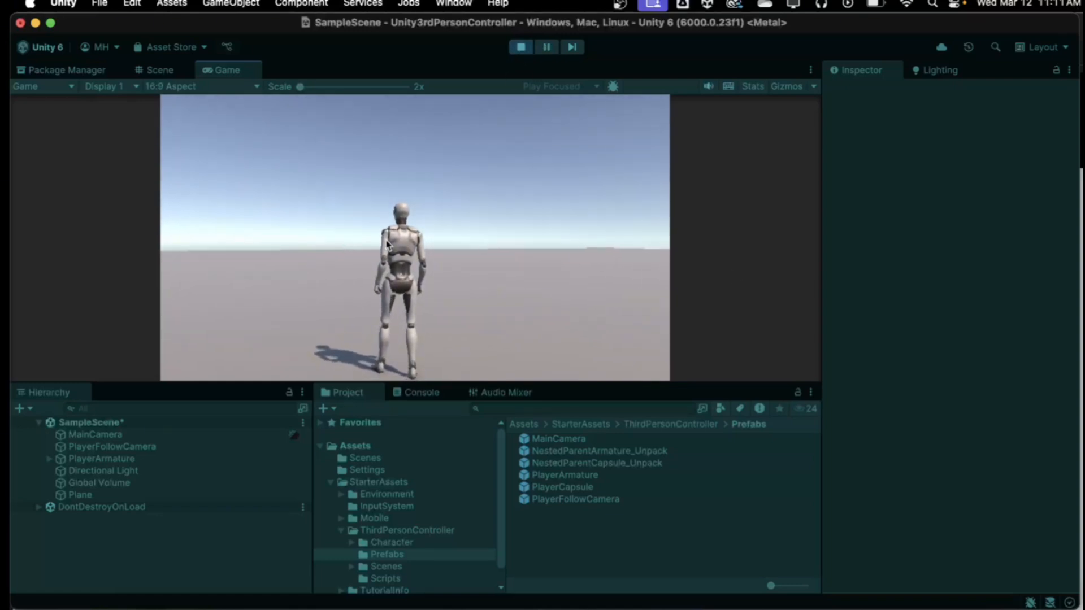
click(521, 47)
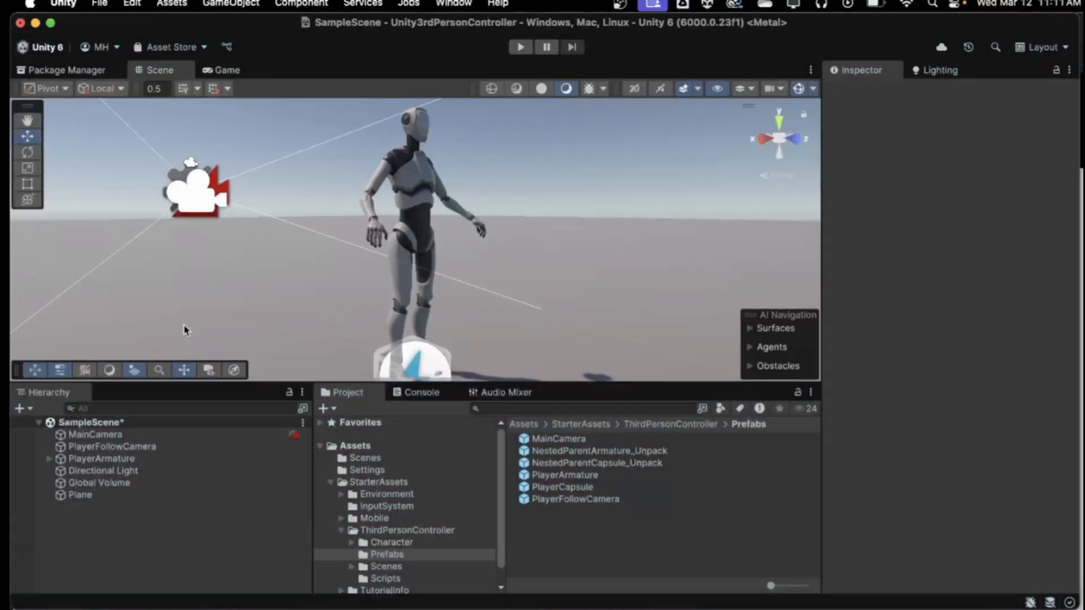
Inspect the 3rd Person Follow body settings of PlayerFollowCamera's CinemachineVirtualCamera component.
click(100, 447)
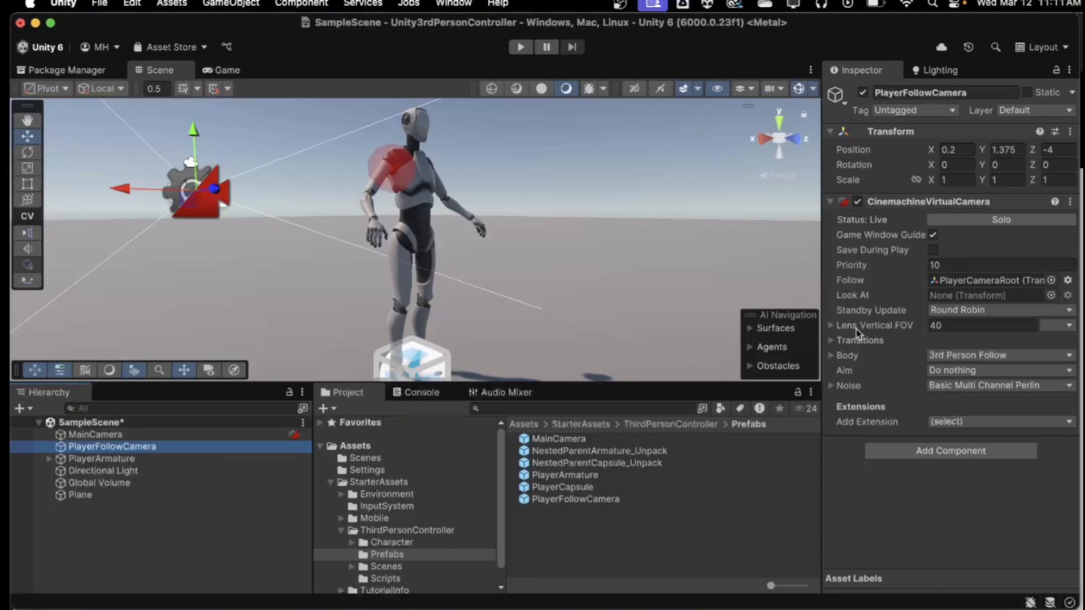
click(831, 356)
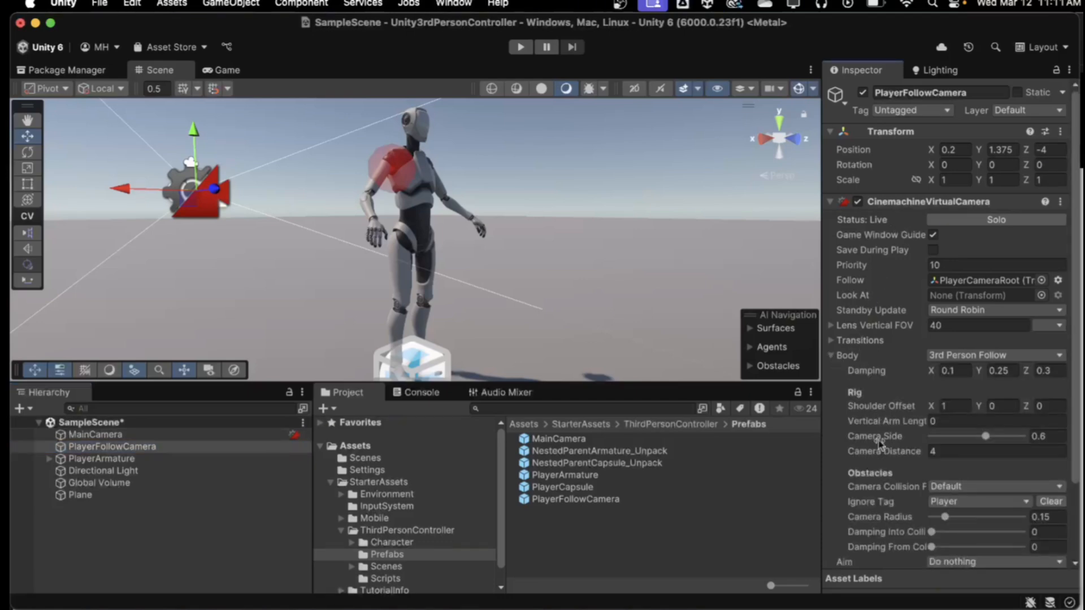
click(830, 356)
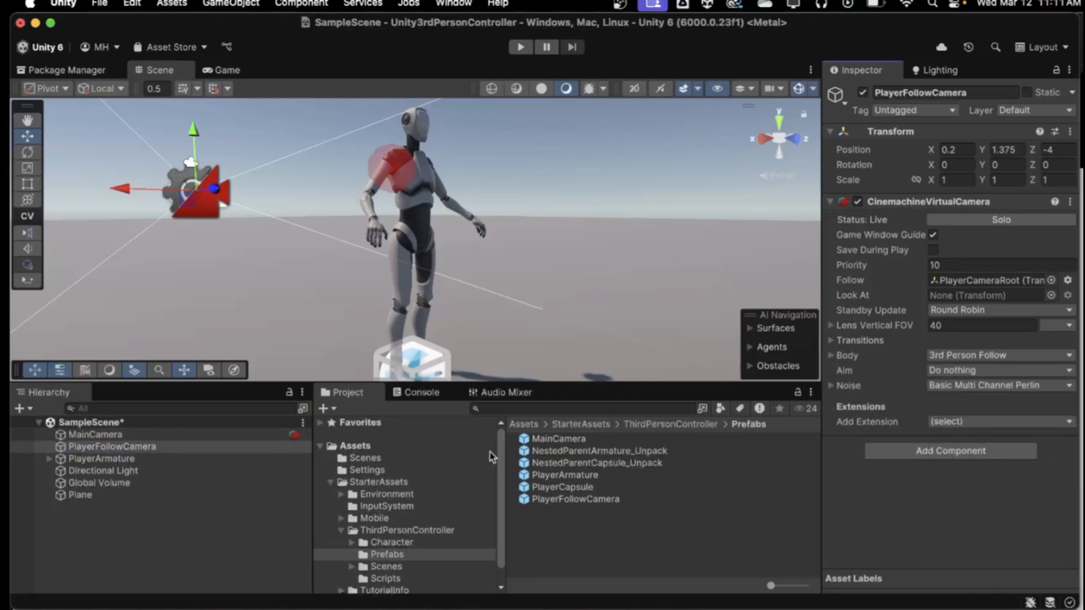
Open the Third Person Controller script of PlayerArmature for editing in Visual Studio Code and enlarge the editor window.
click(49, 459)
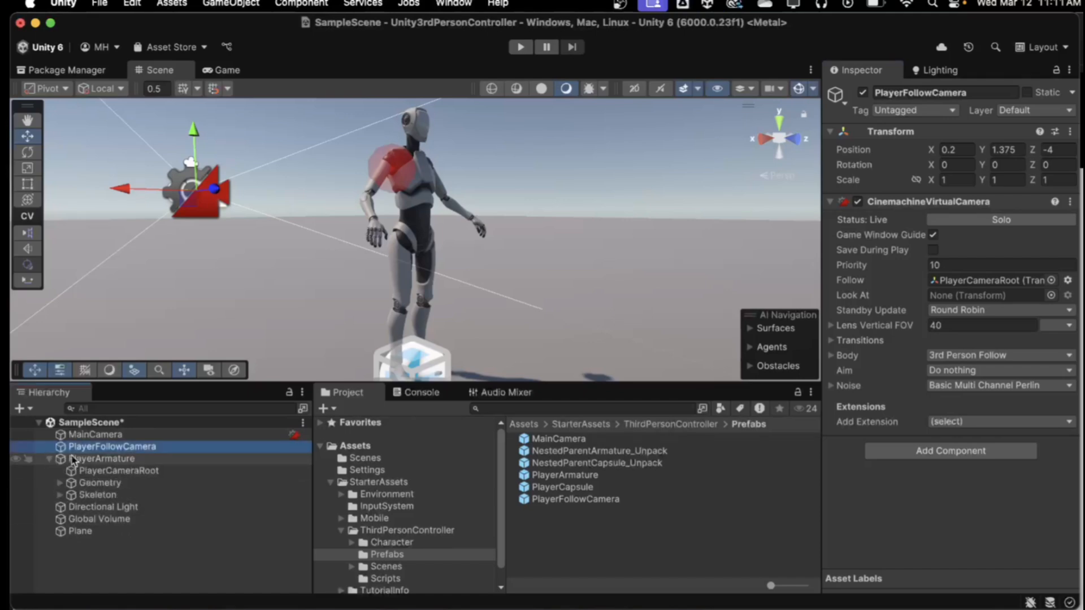
click(80, 460)
scroll(847, 379, down, 5)
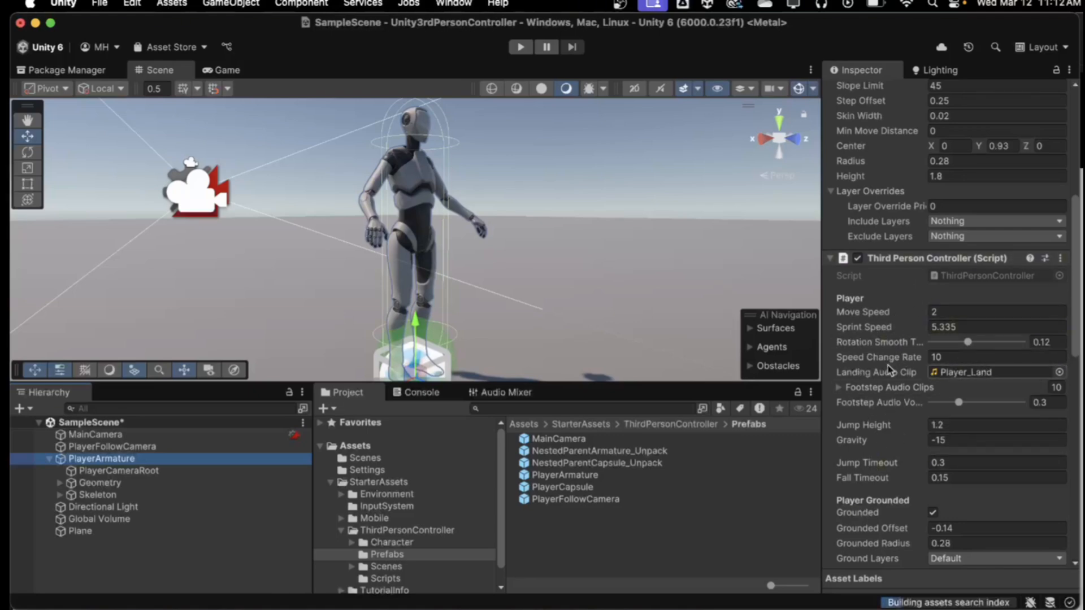
right_click(897, 262)
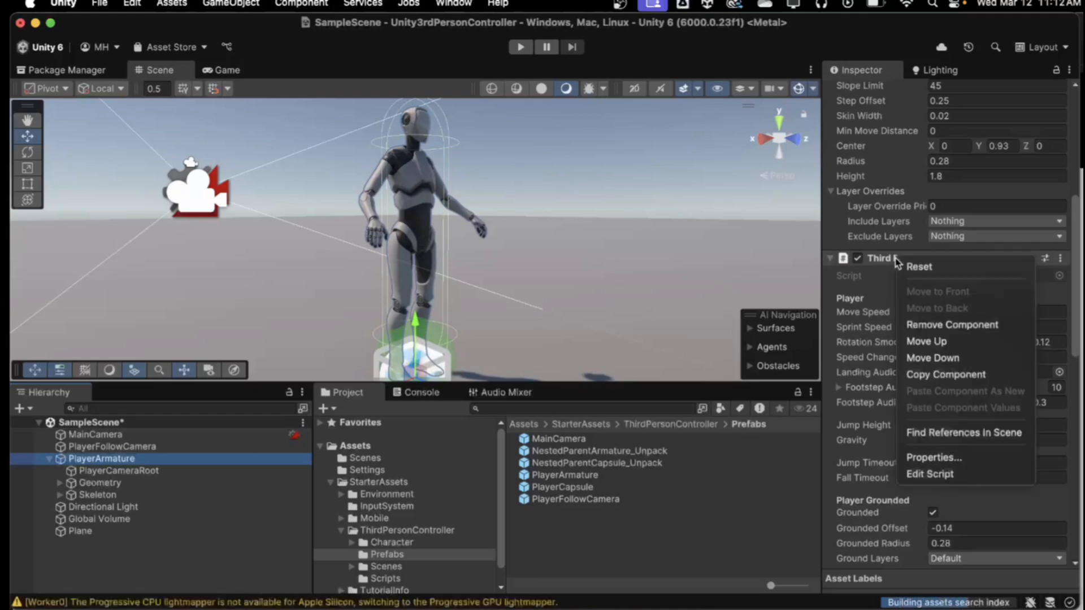
click(922, 475)
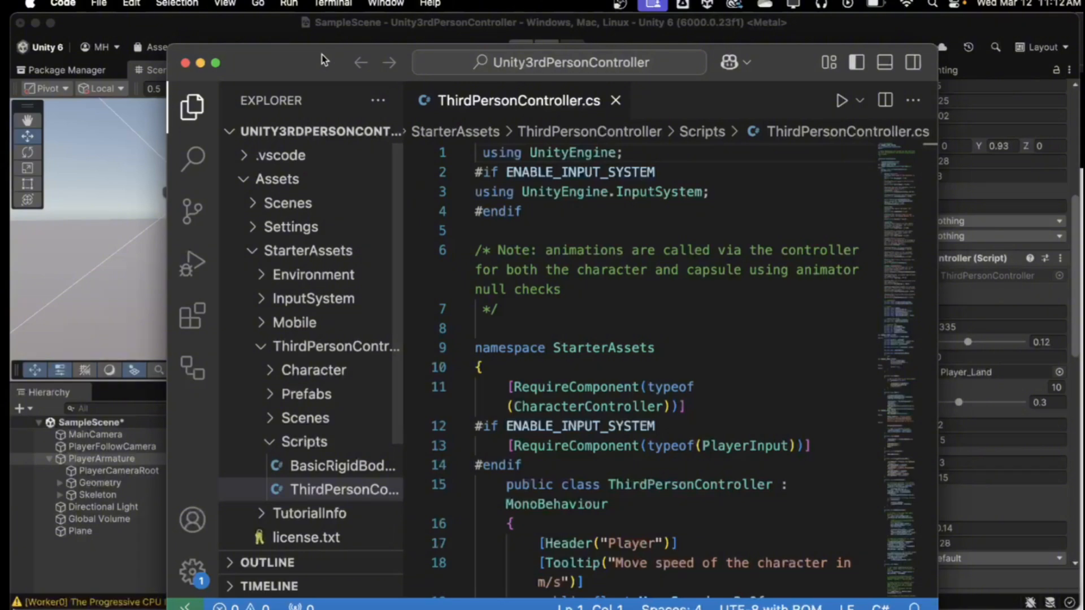
double_click(317, 59)
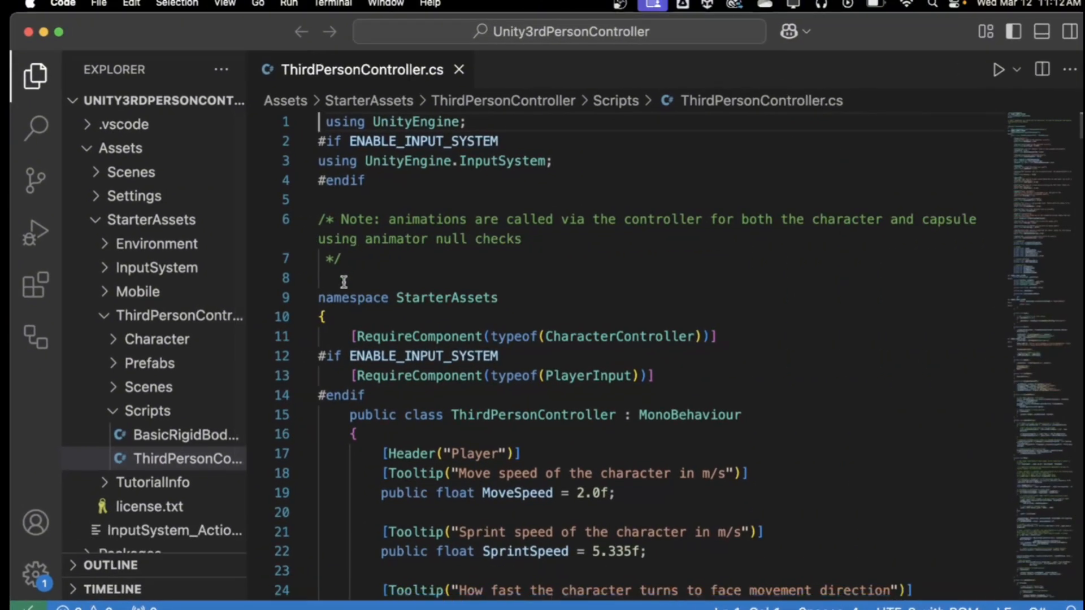
Add a Tooltip attribute reading "Player mouse sensitivity" on its own line below the SprintSpeed field.
scroll(344, 280, down, 6)
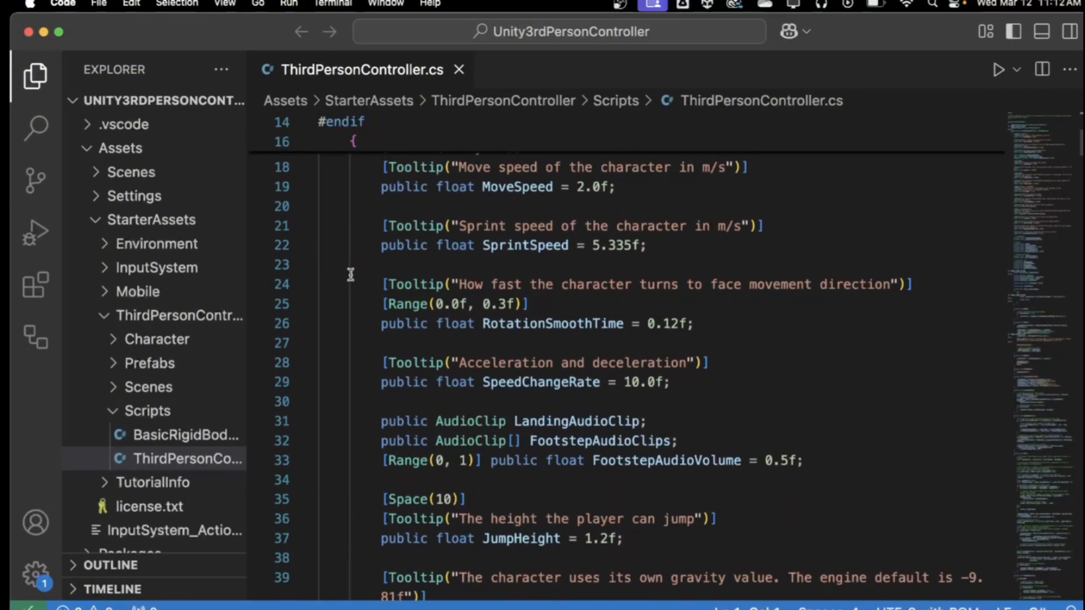
click(675, 247)
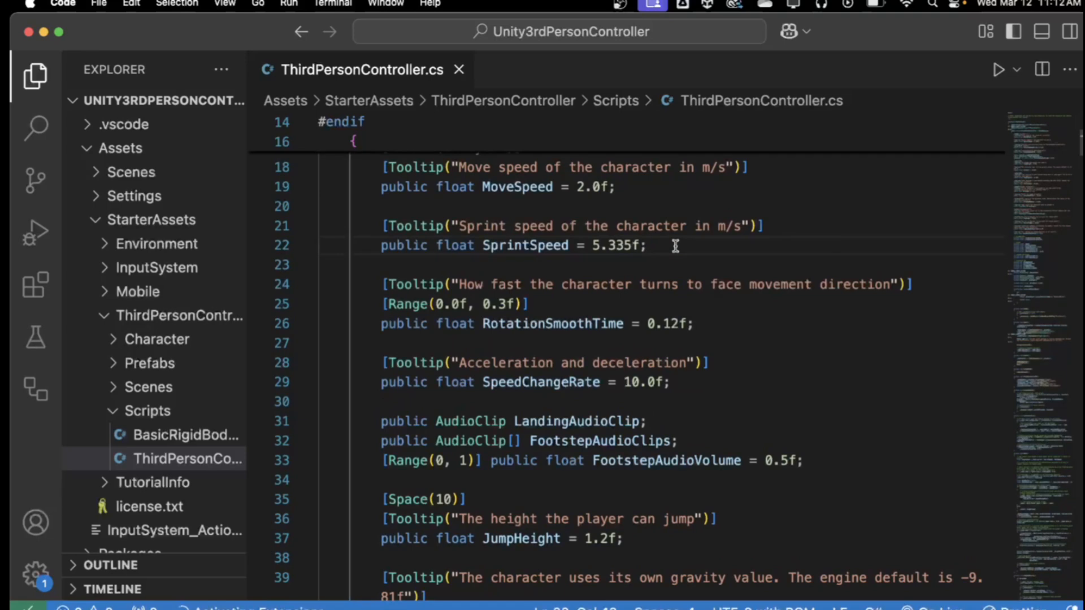
key(Return)
key(Return)
text([)
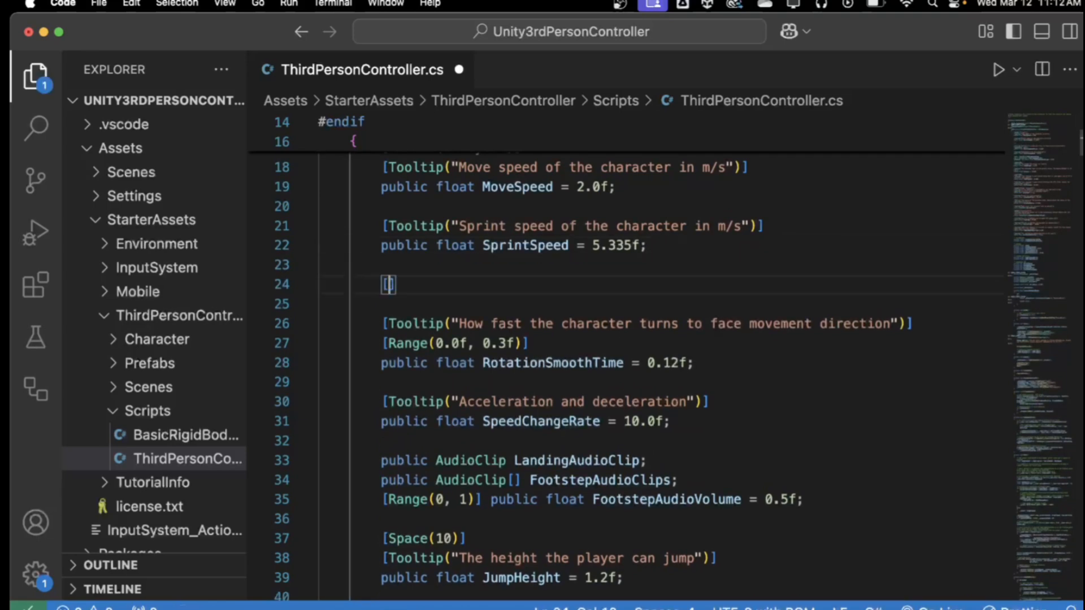
text(Tooltip)
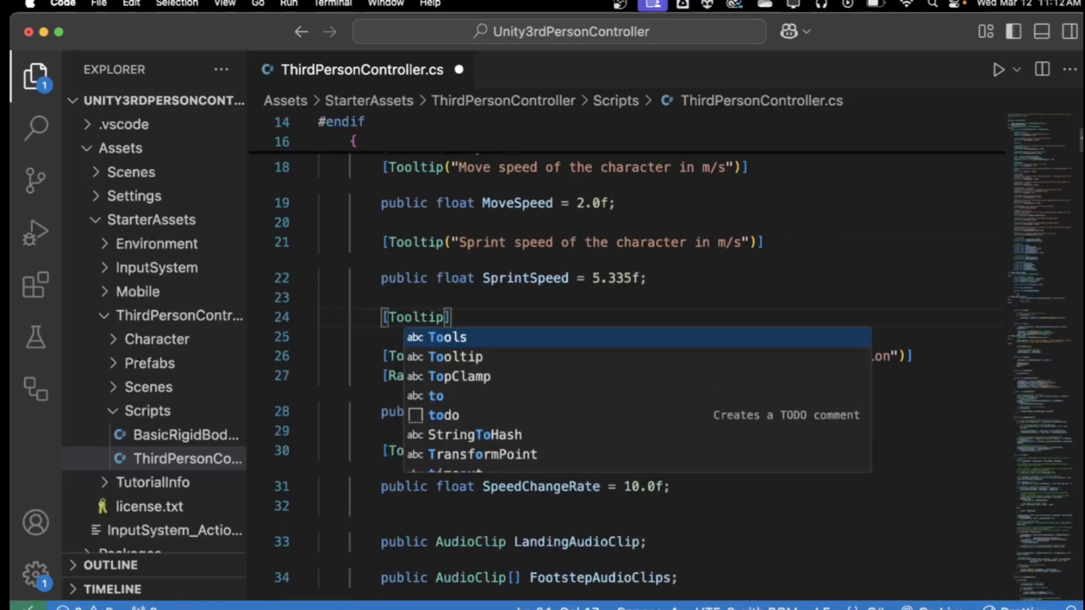
text((")
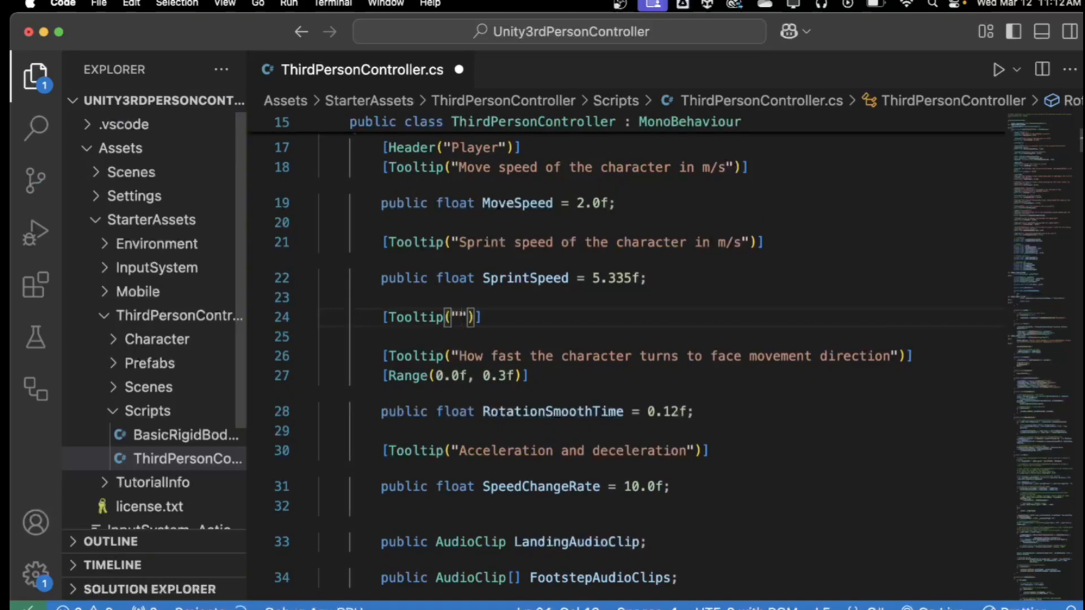
text(Mou)
key(BackSpace)
key(BackSpace)
key(BackSpace)
text(Play)
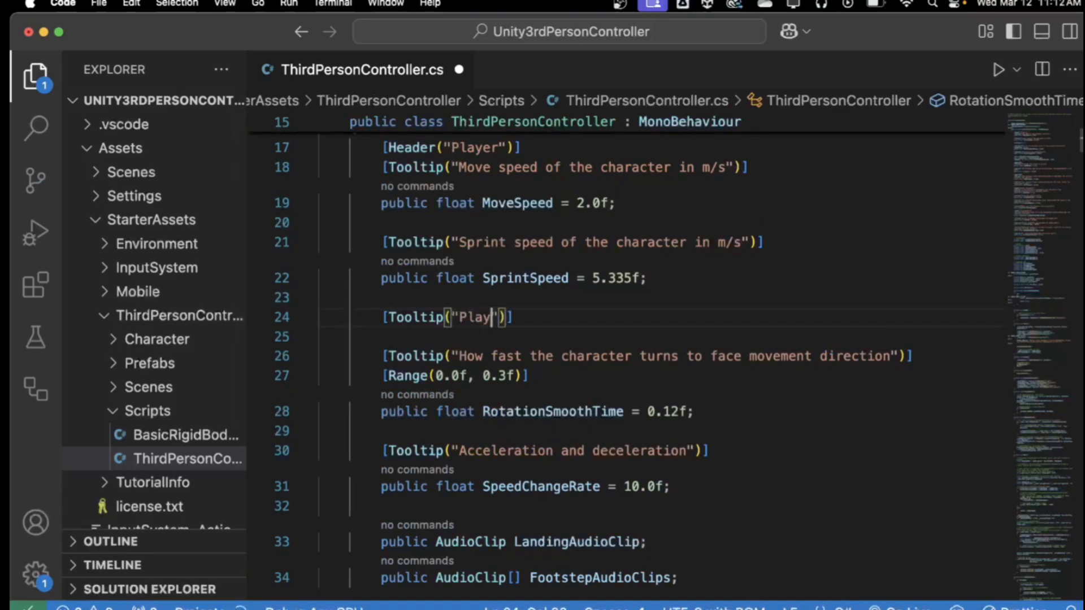
text(er mouse sensi)
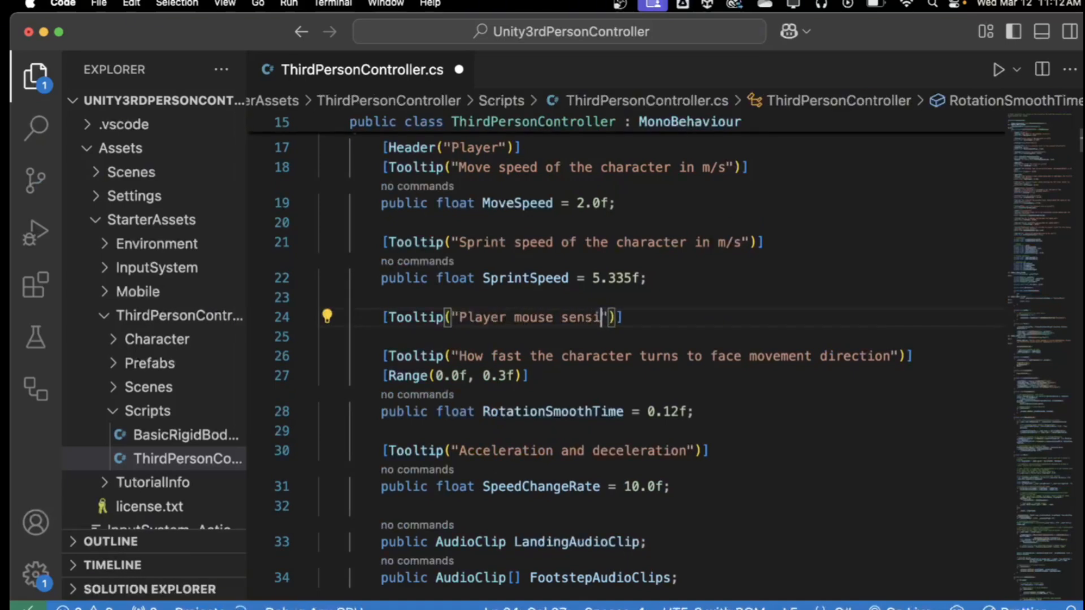
text(tib)
text(ity)
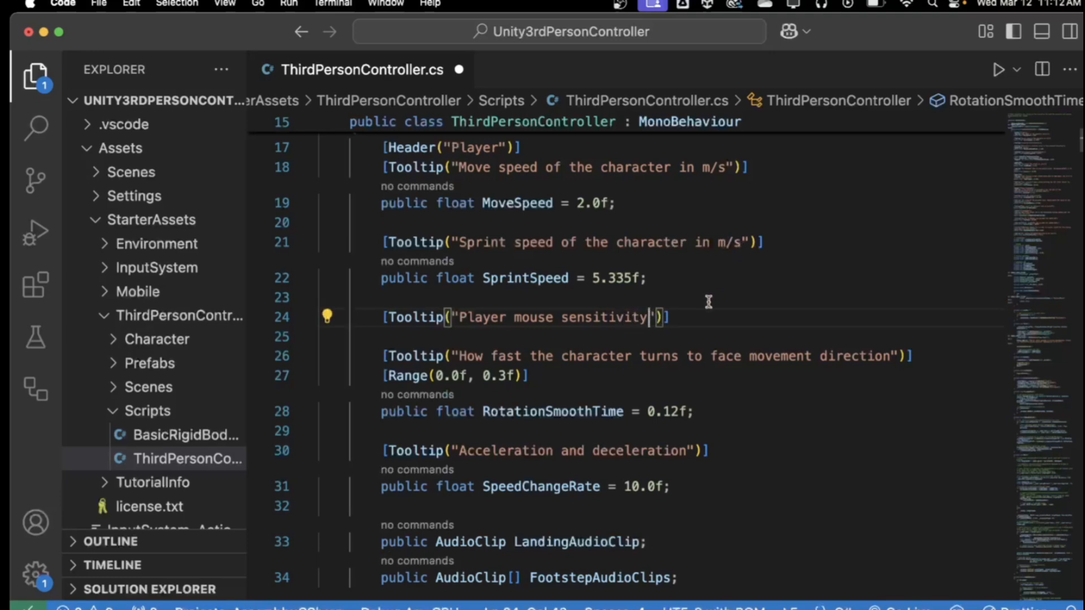
key(End)
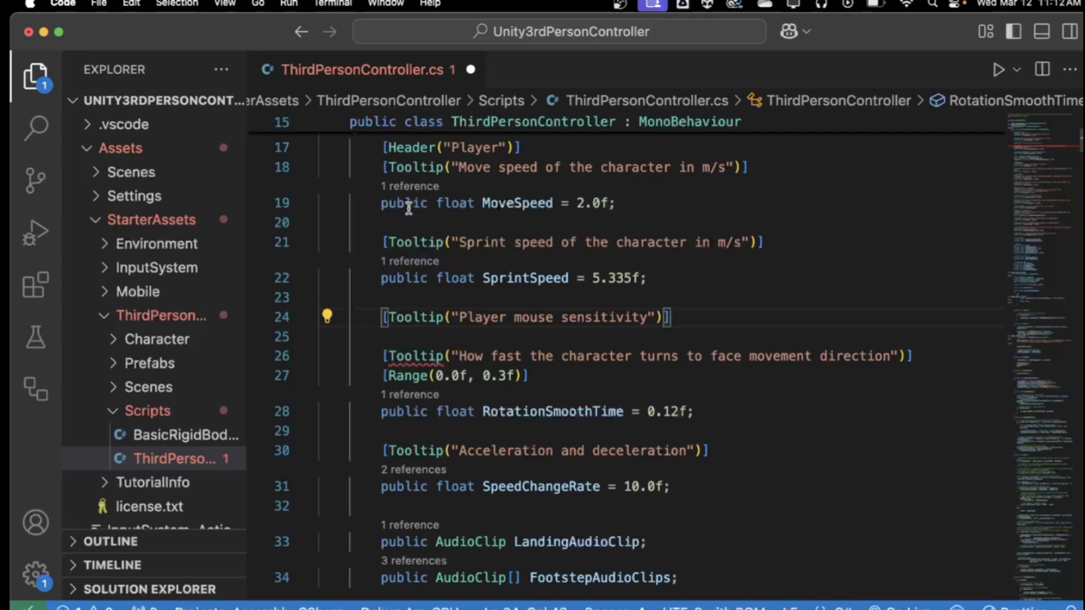
Declare a public Vector2 field named lookSensivity under the new mouse sensitivity tooltip.
key(Return)
text(public)
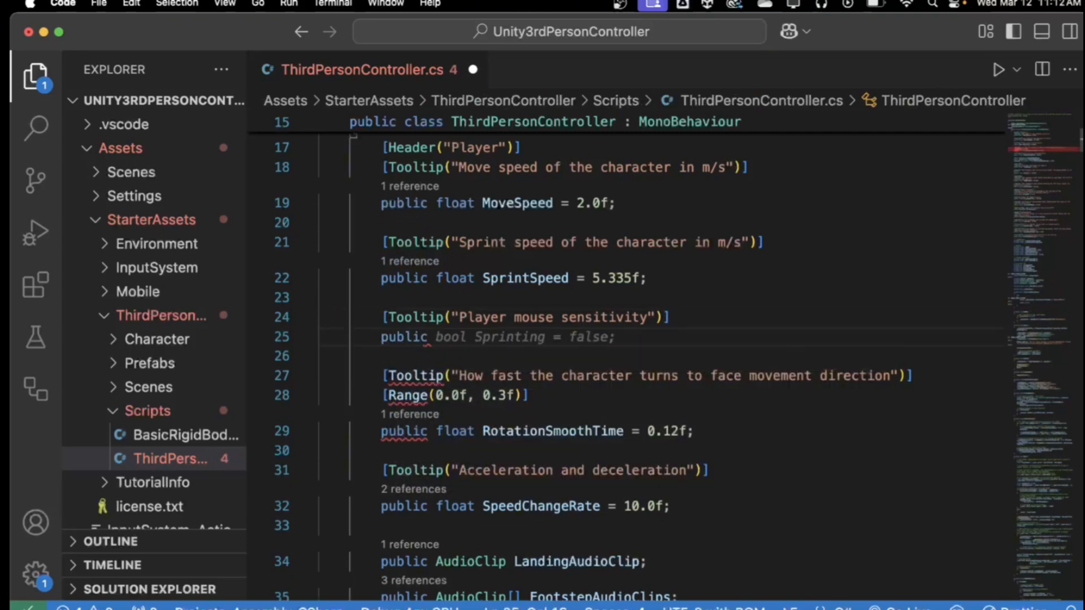
text( Vector2 )
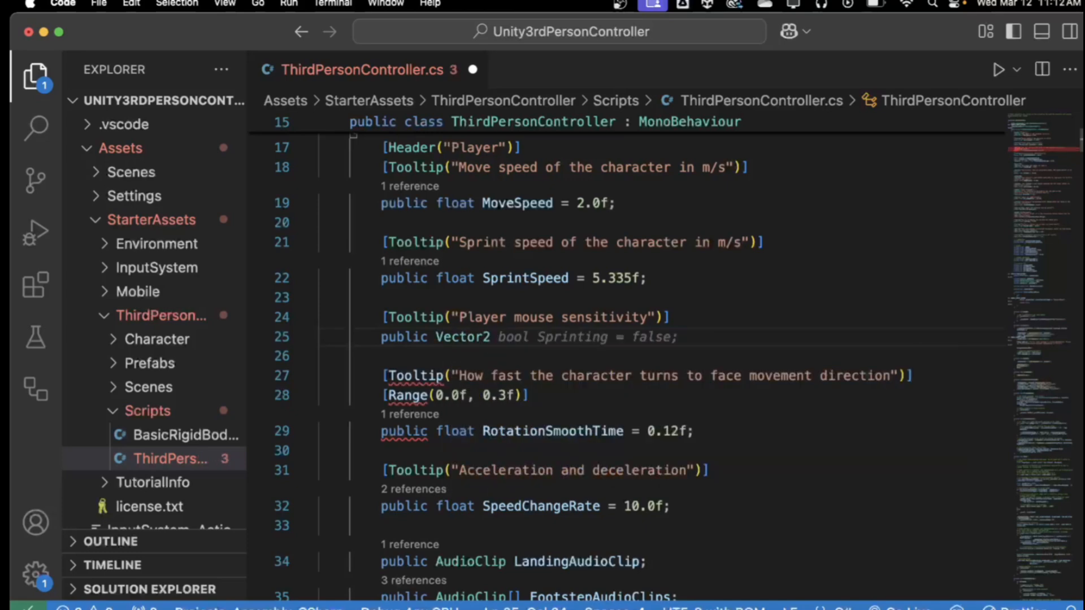
text(mo)
key(BackSpace)
key(BackSpace)
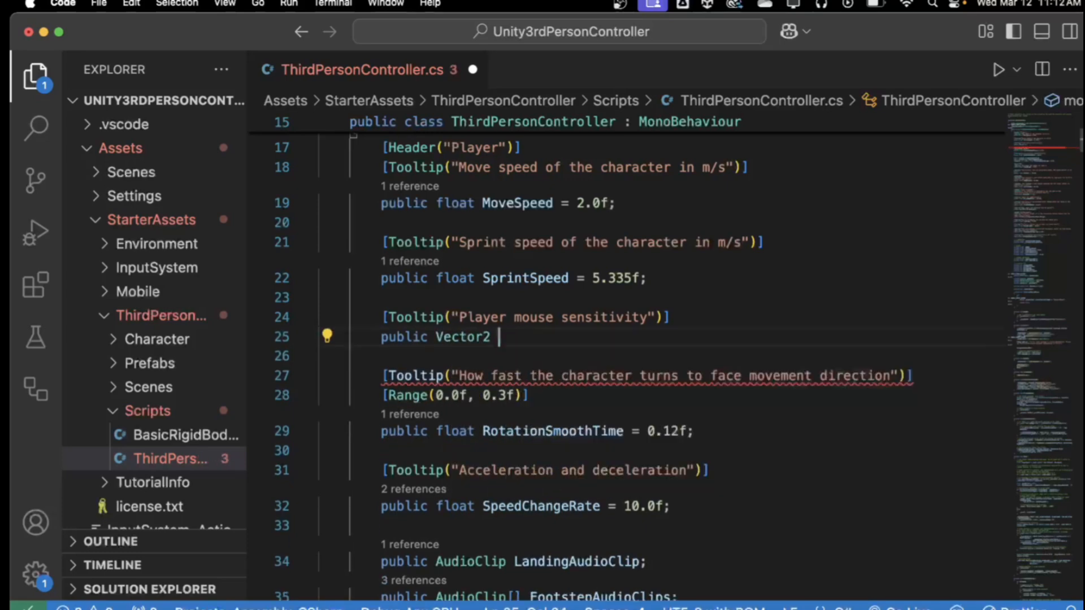
text(lookSe)
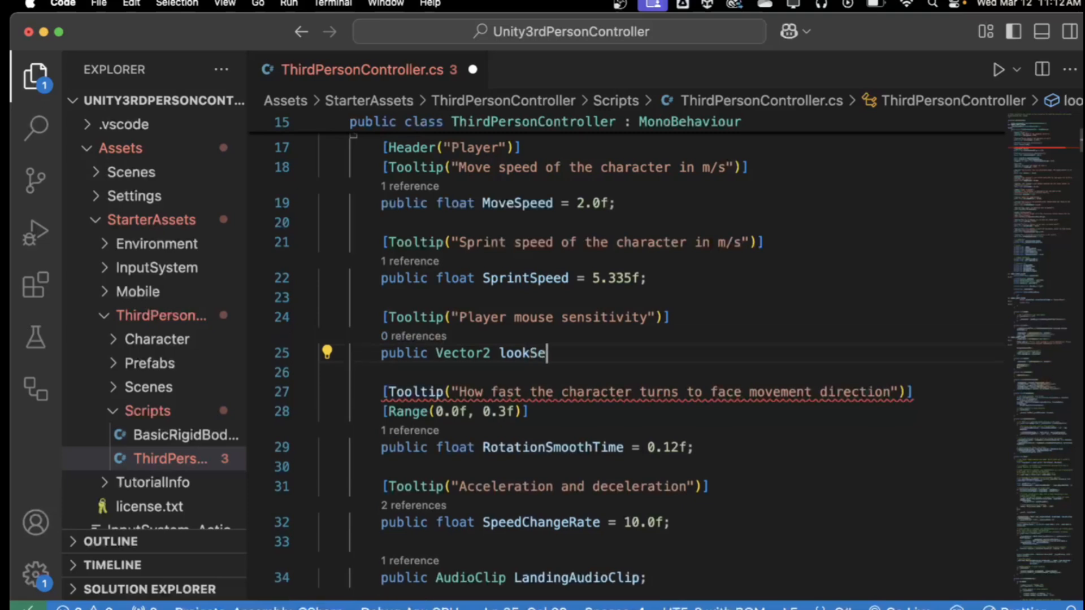
text(nsivitiy)
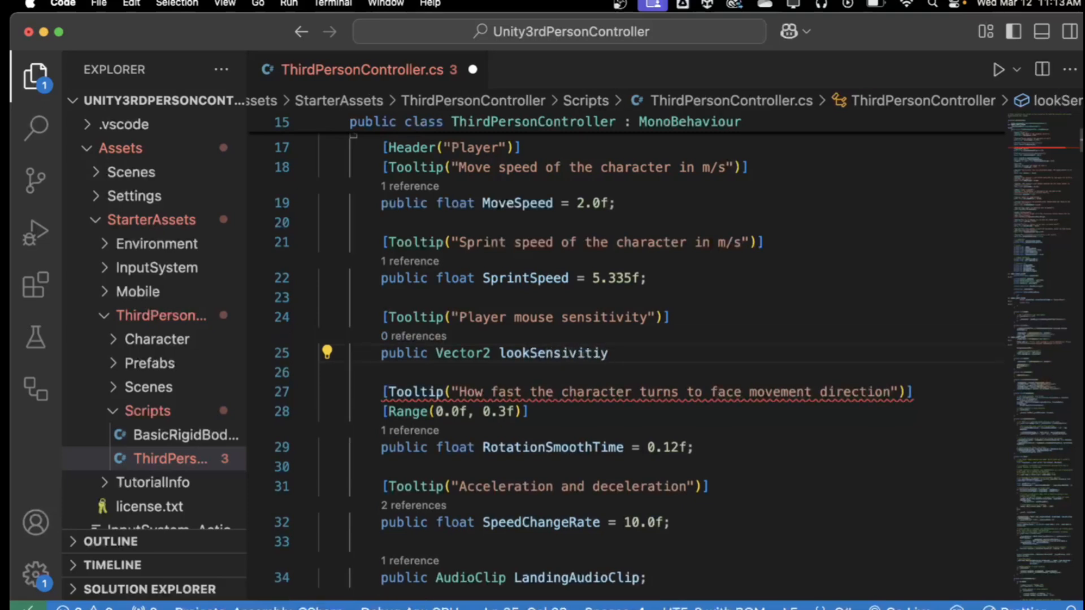
key(BackSpace)
key(BackSpace)
text(y)
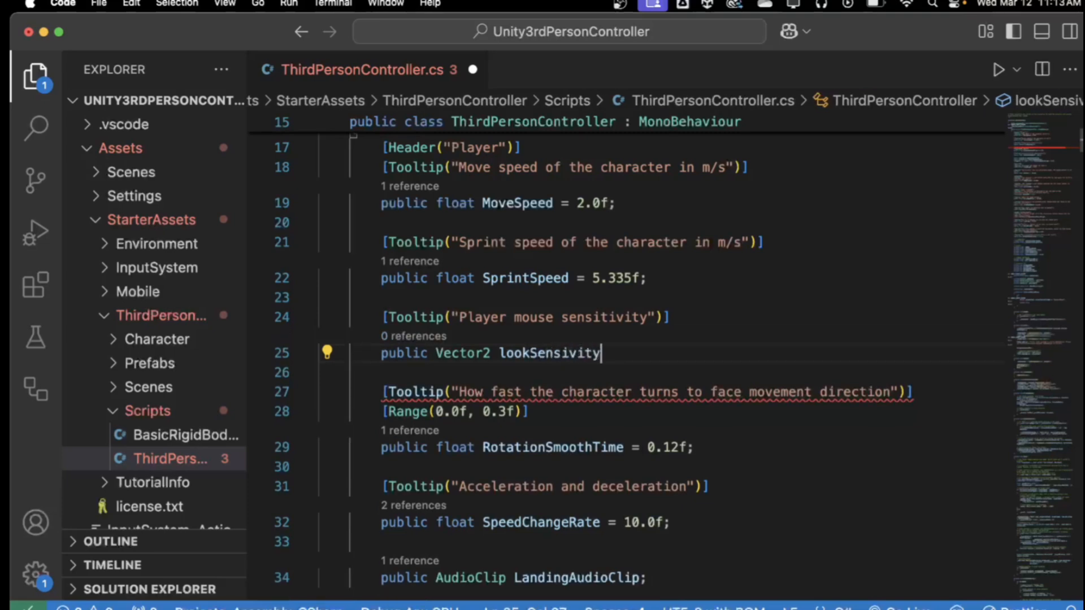
Initialize the lookSensivity field with new Vector2(1,1).
text( = )
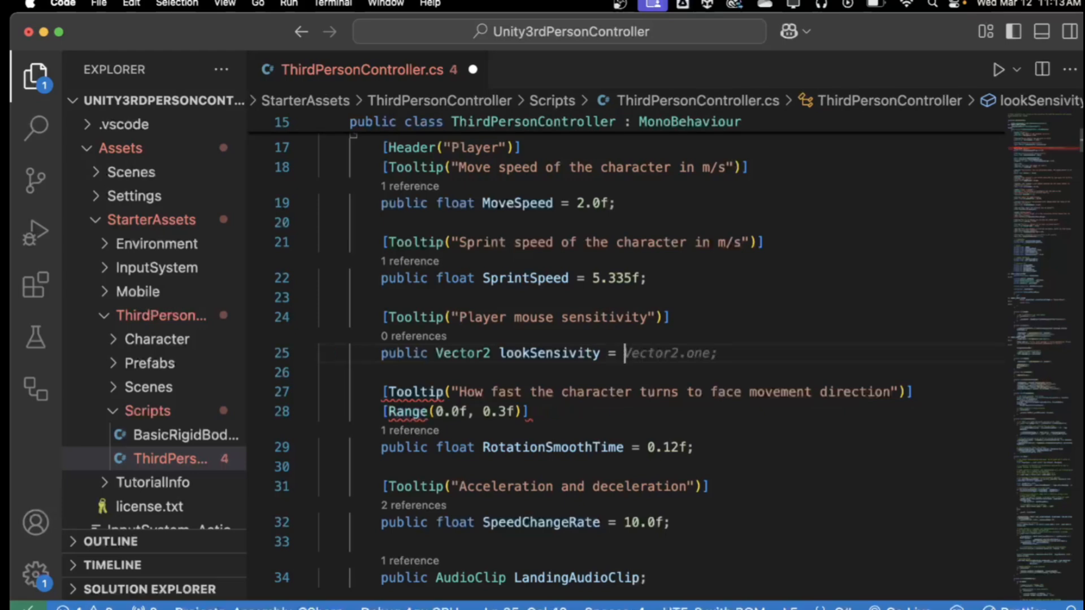
text(new Vector2)
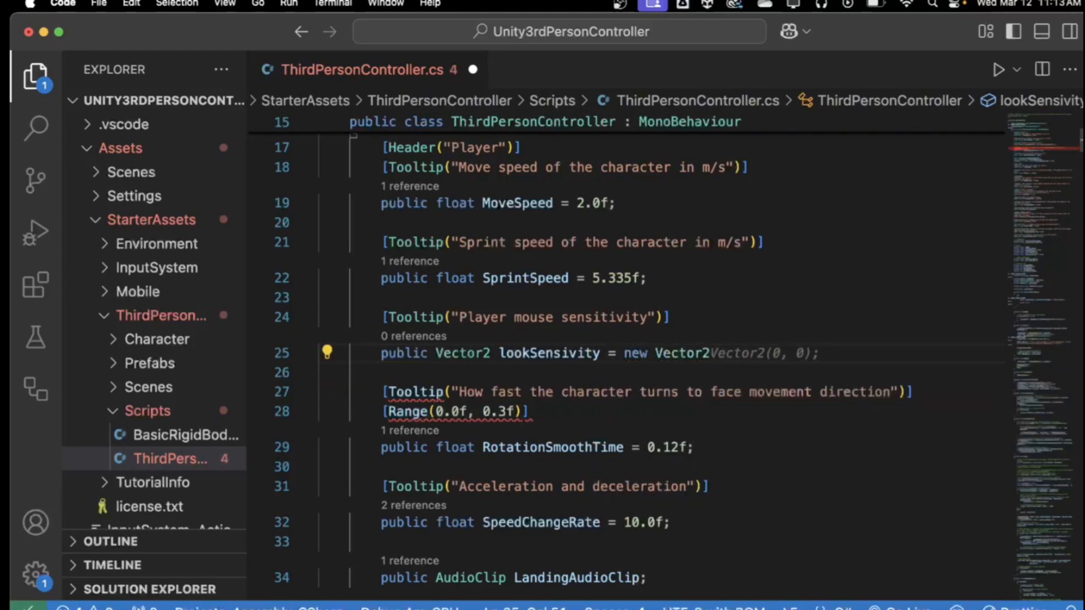
key(Tab)
key(BackSpace)
key(BackSpace)
key(BackSpace)
key(BackSpace)
key(BackSpace)
key(BackSpace)
key(BackSpace)
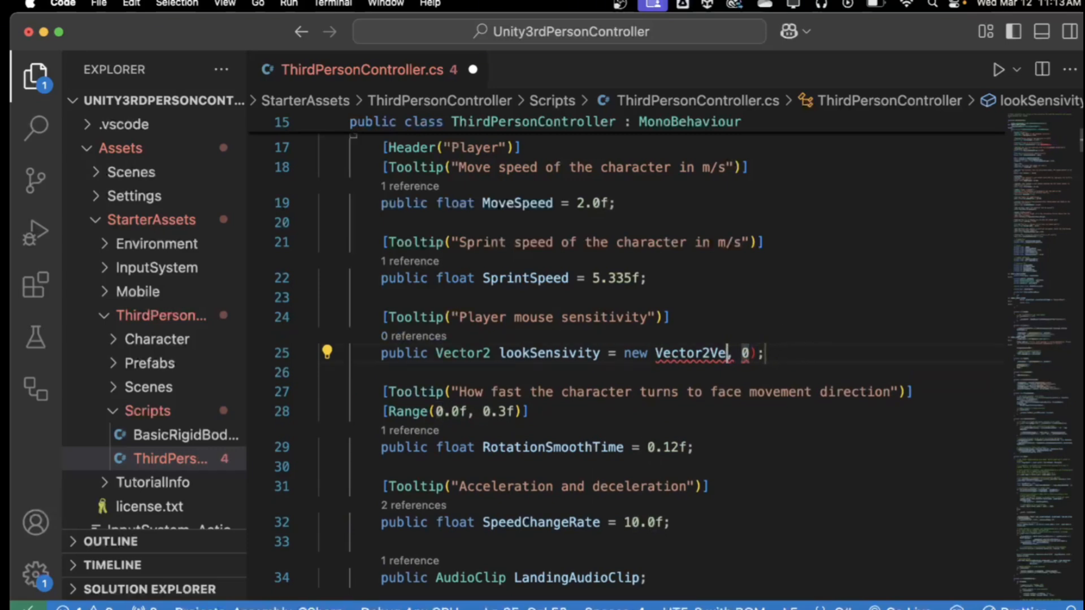
key(BackSpace)
key(BackSpace)
text(()
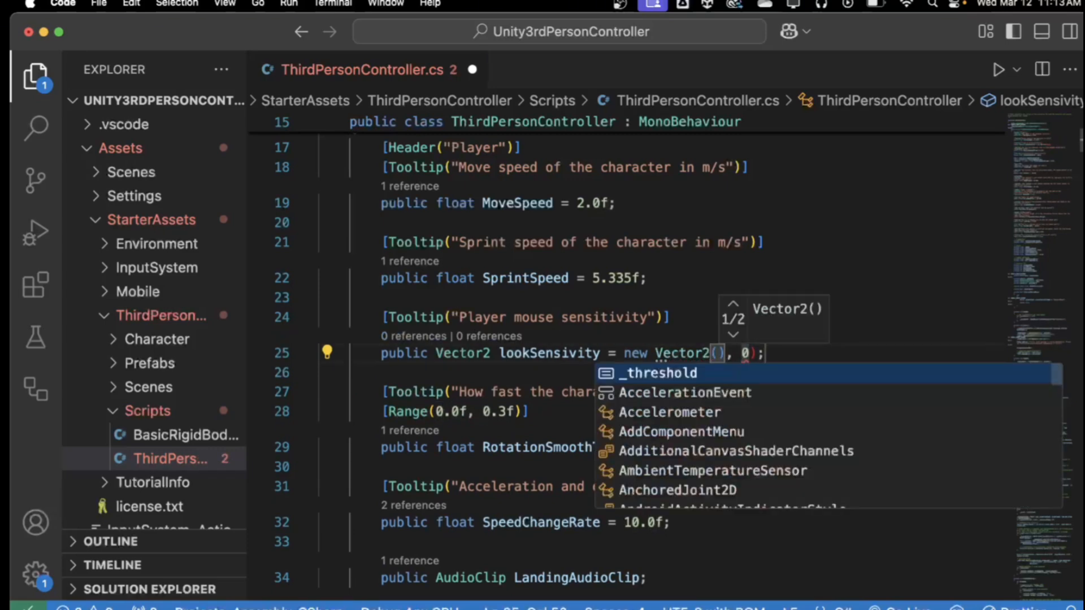
key(Right)
key(Right)
key(Right)
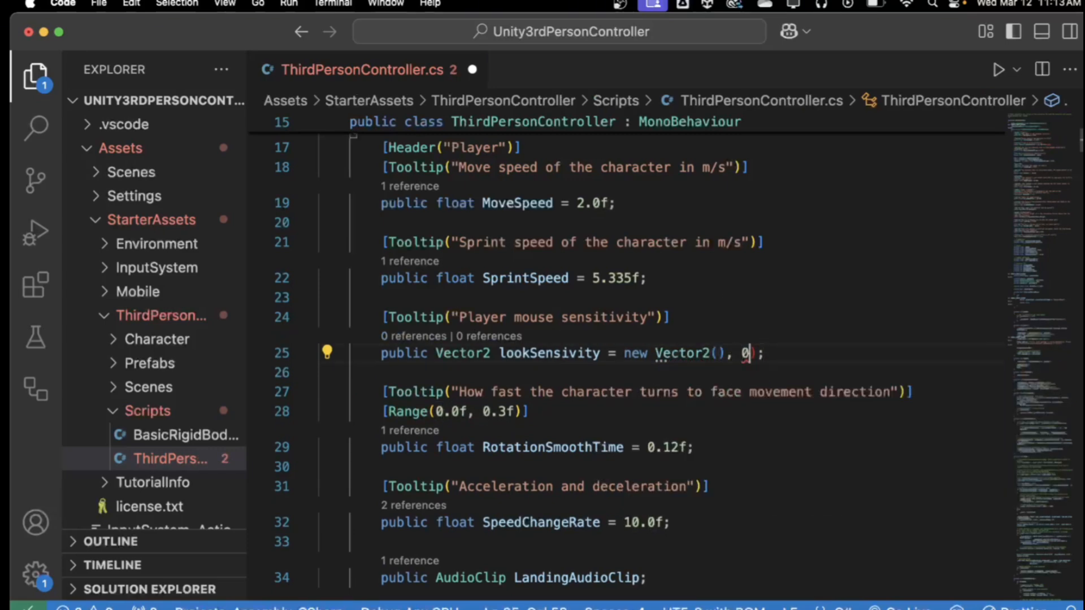
key(BackSpace)
key(BackSpace)
key(BackSpace)
key(BackSpace)
text(1,1)
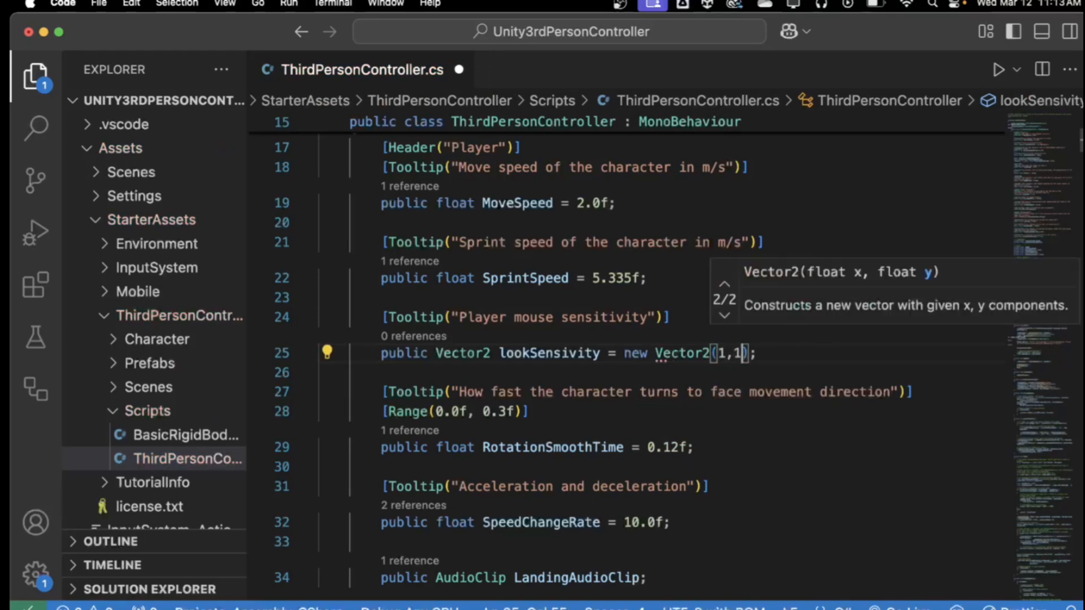
click(729, 368)
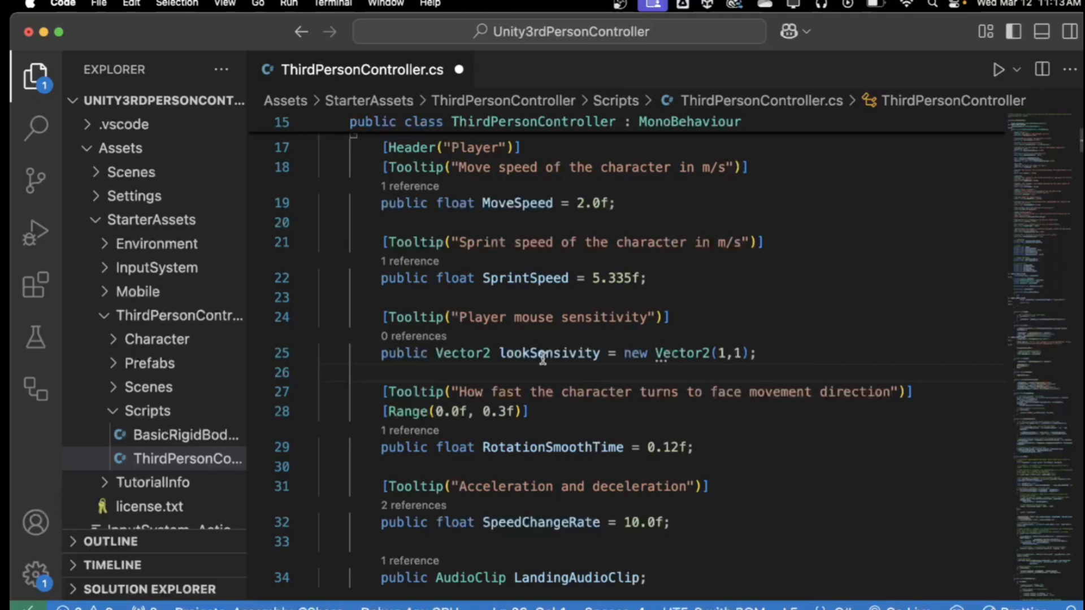
Change the lookSensivity field's tooltip text to "Player mouse look sensitivity".
click(485, 314)
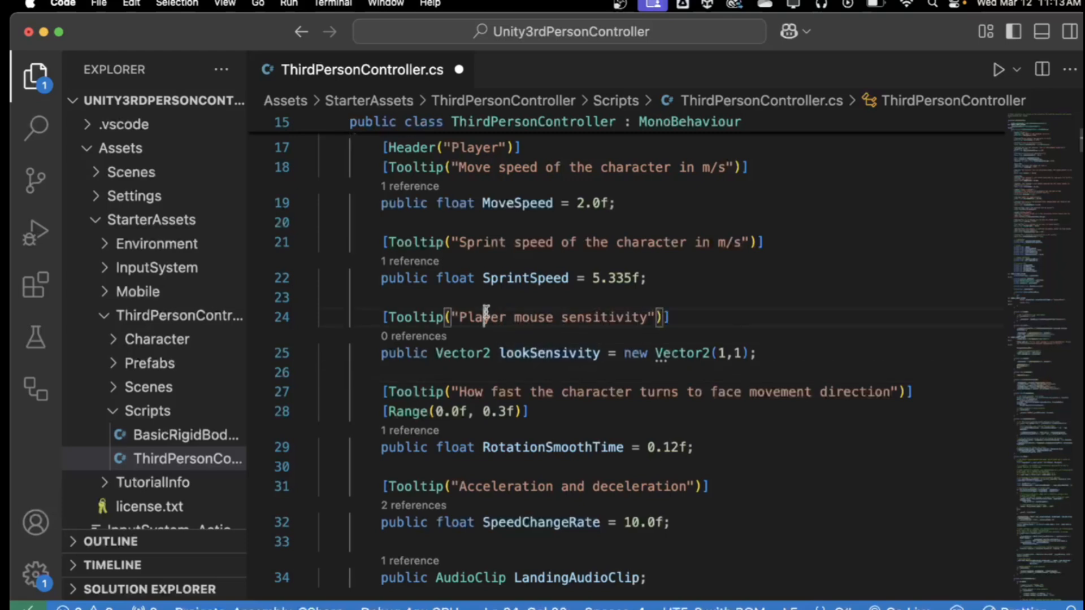
click(555, 318)
text(look)
click(531, 376)
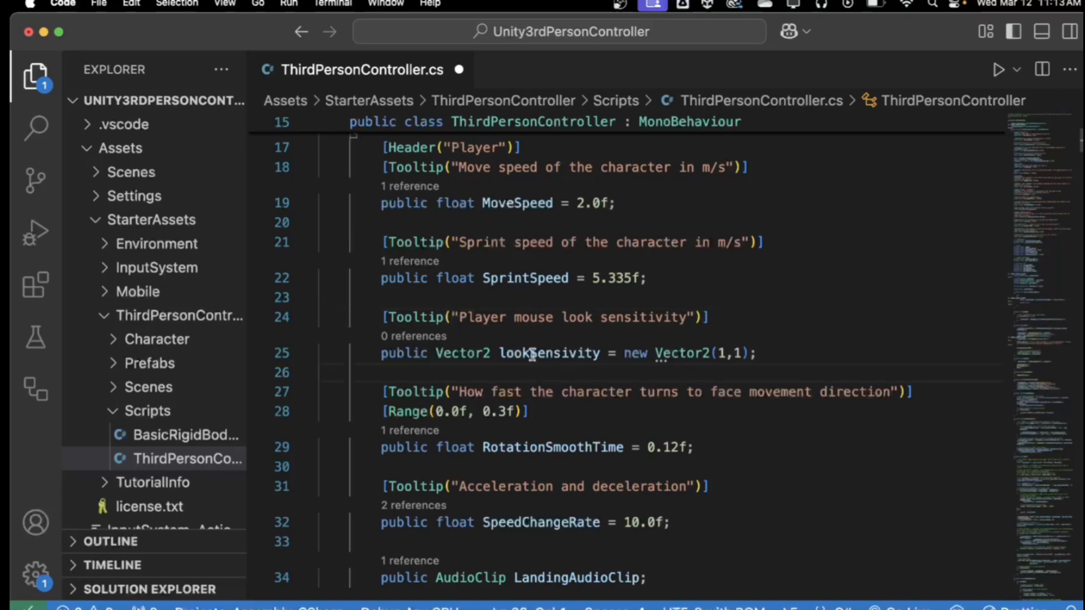
In the CameraRotation method, multiply the _cinemachineTargetYaw increment by lookSensivity.x after deltaTimeMultiplier.
double_click(531, 354)
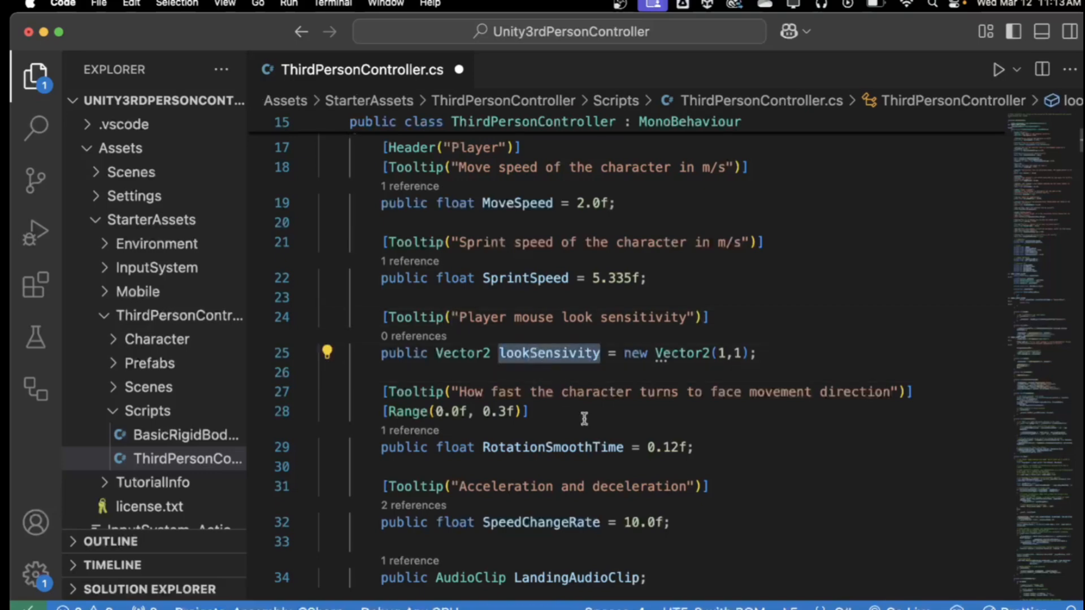
scroll(542, 356, down, 15)
scroll(584, 419, down, 20)
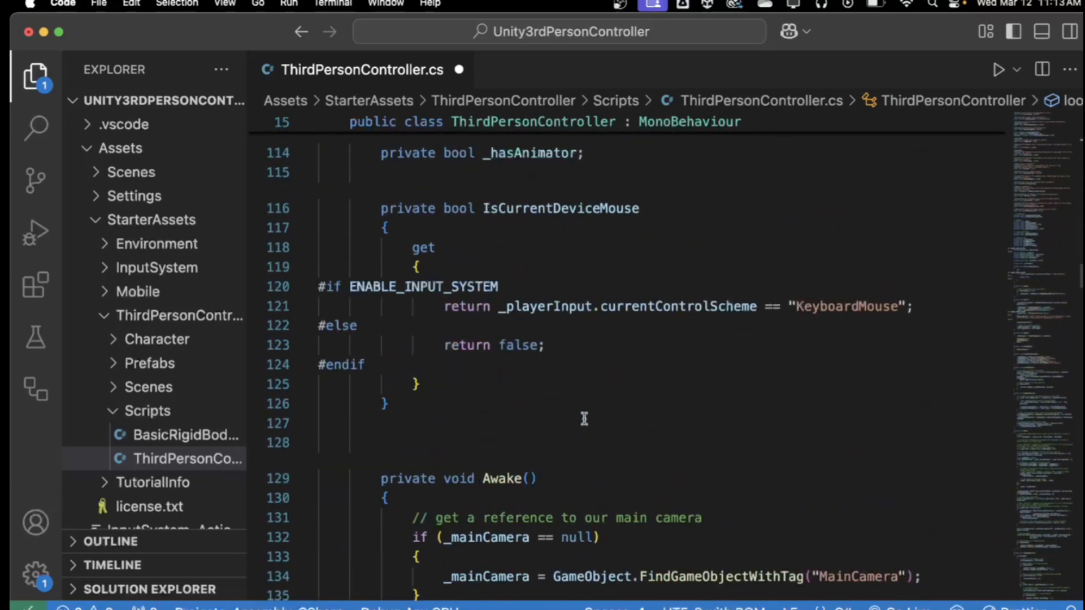
scroll(584, 419, down, 6)
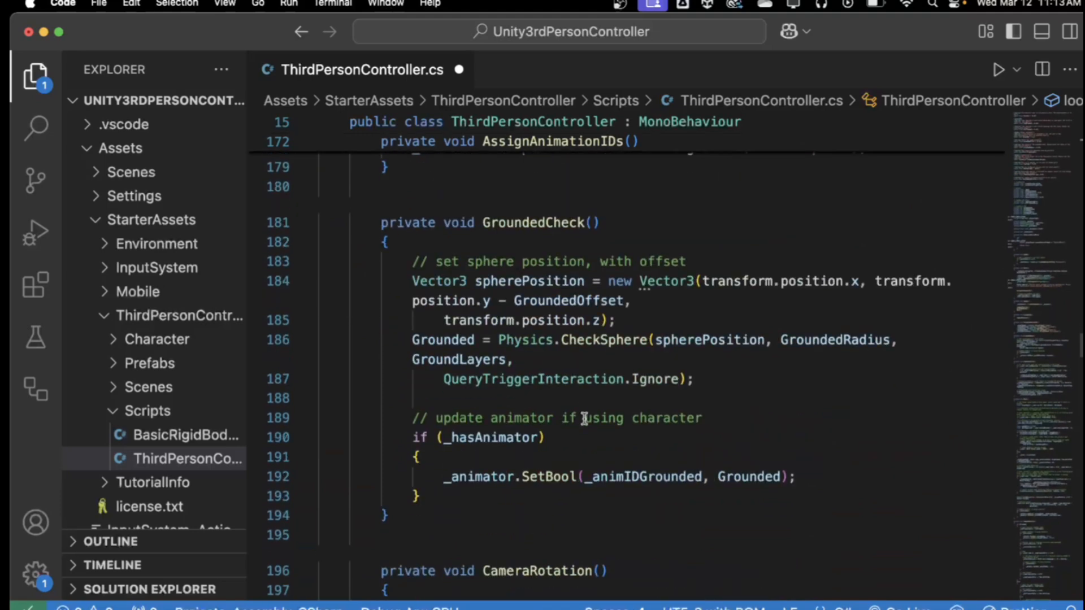
scroll(528, 366, up, 1)
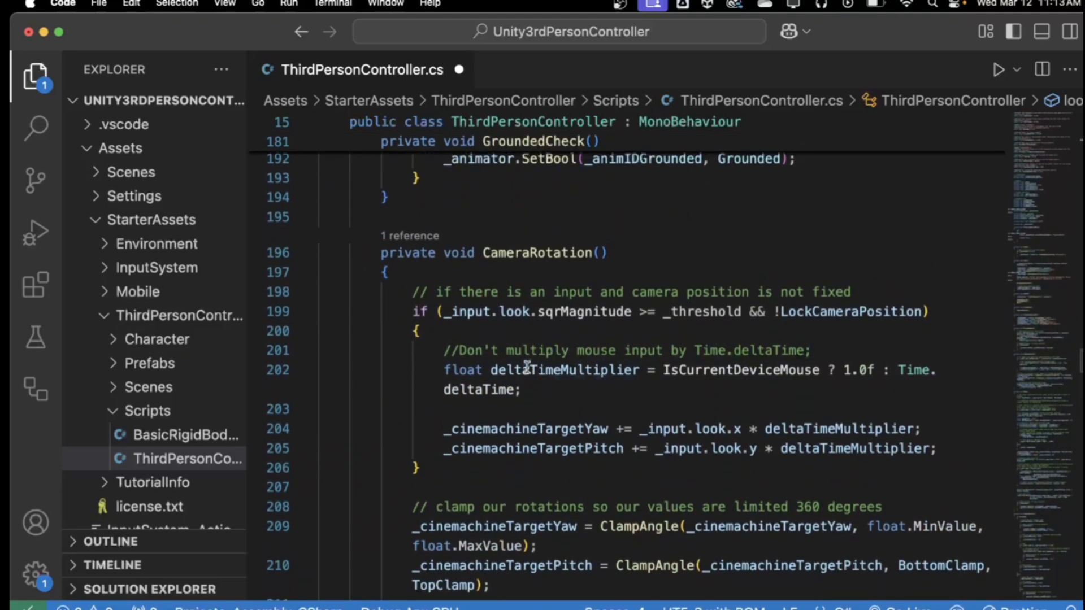
scroll(508, 327, down, 2)
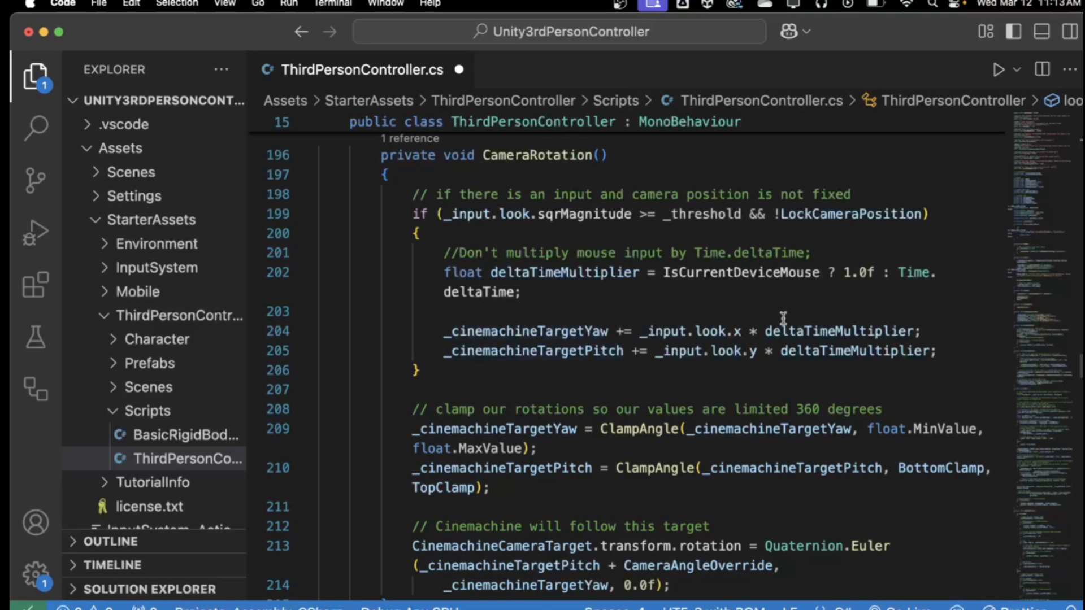
click(912, 331)
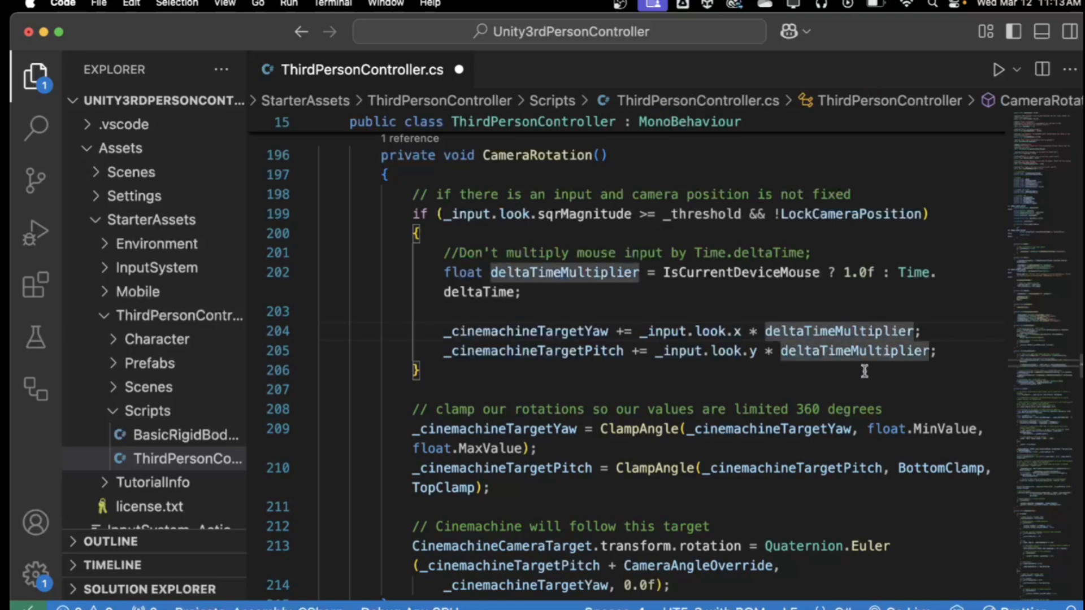
text(*)
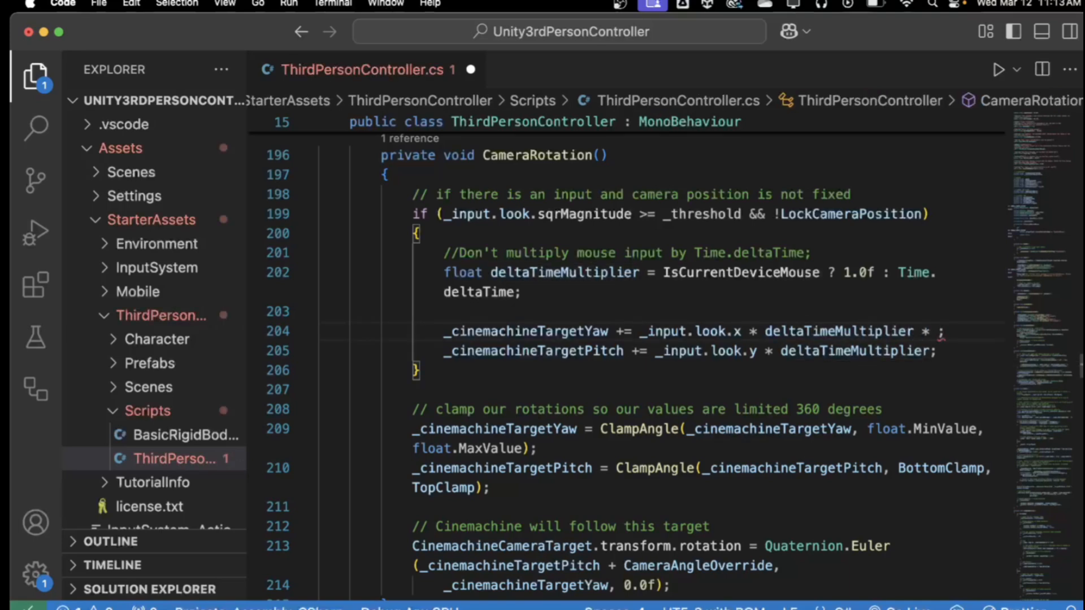
text( lookSensivity.x)
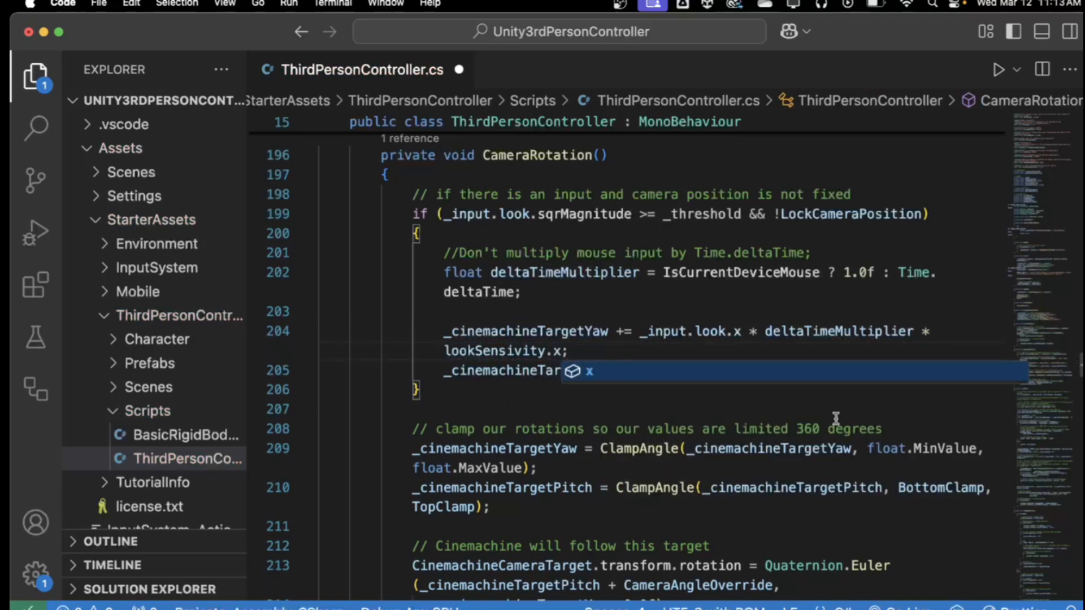
click(836, 418)
Multiply the _cinemachineTargetPitch increment in CameraRotation by lookSensivity.y after deltaTimeMultiplier.
click(933, 372)
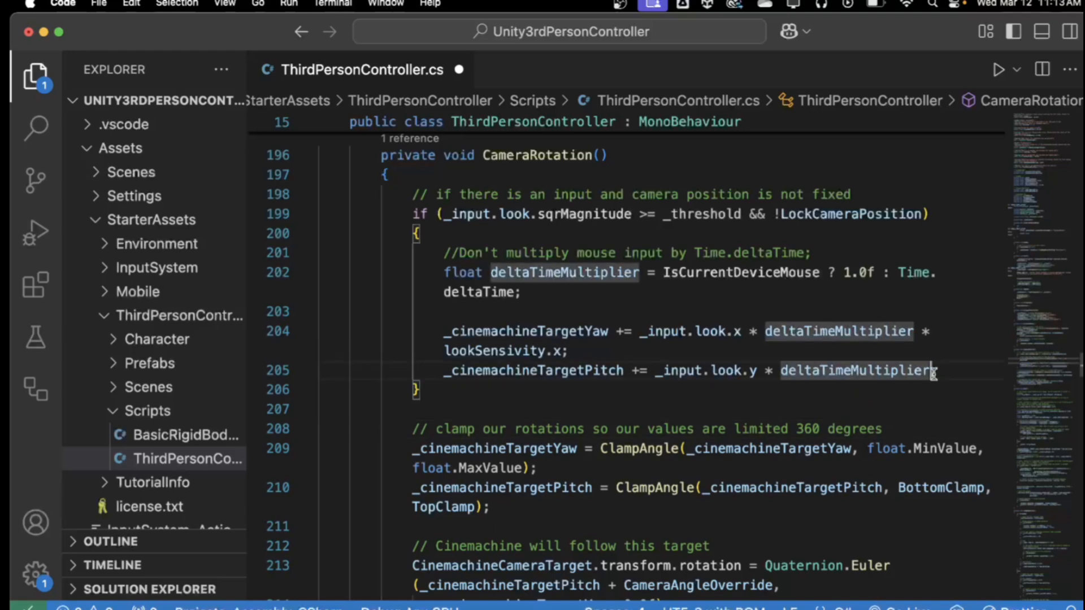
text(* lookSensivity.y;)
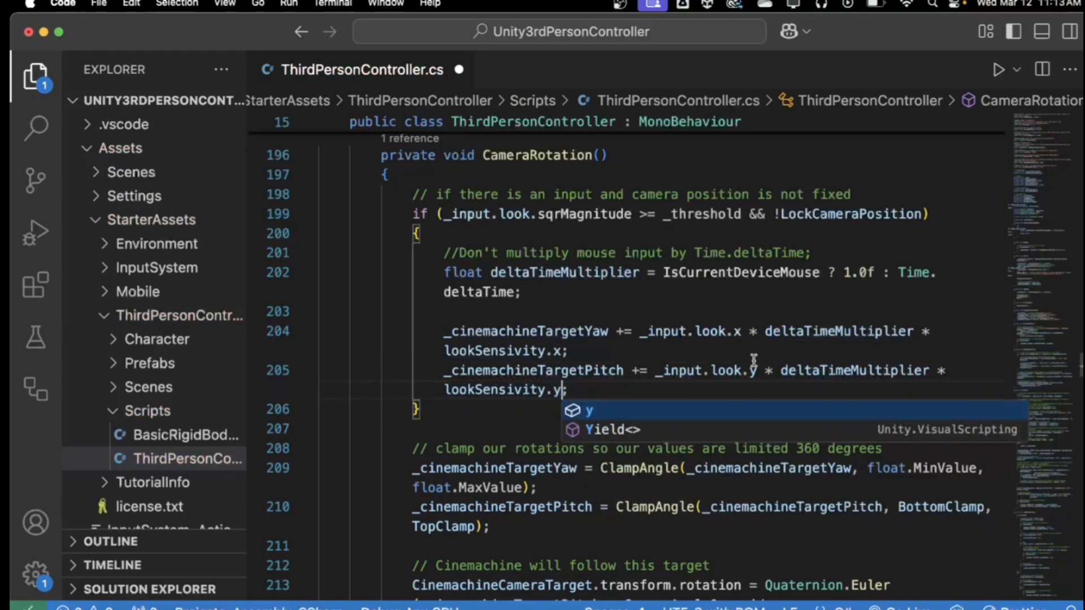
click(733, 351)
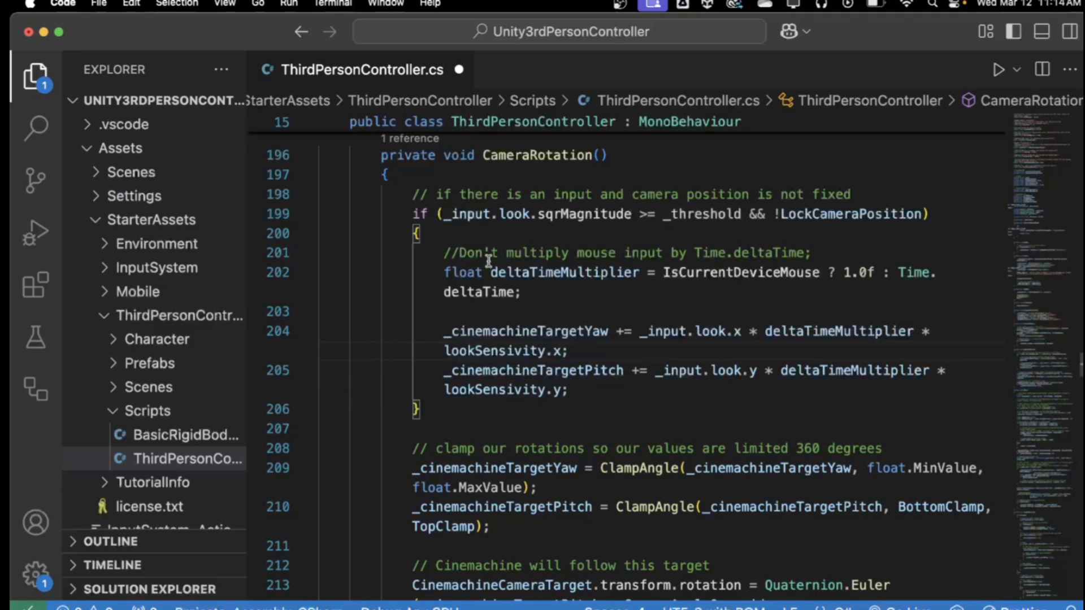
Save the ThirdPersonController script and switch to Unity to check the Look Sensivity field on PlayerArmature's Third Person Controller component.
key(super+s)
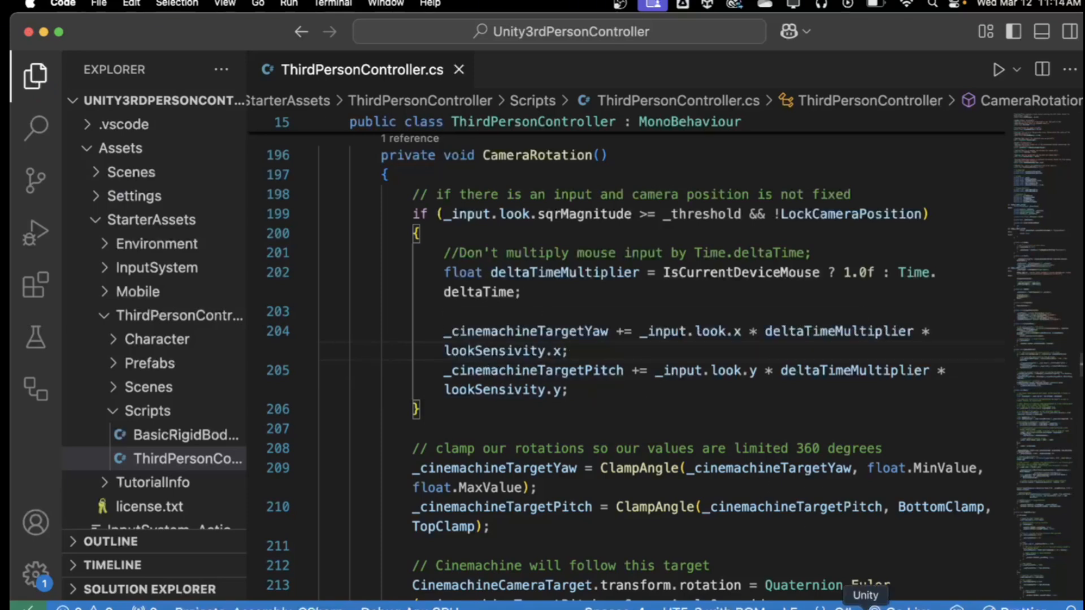
click(864, 607)
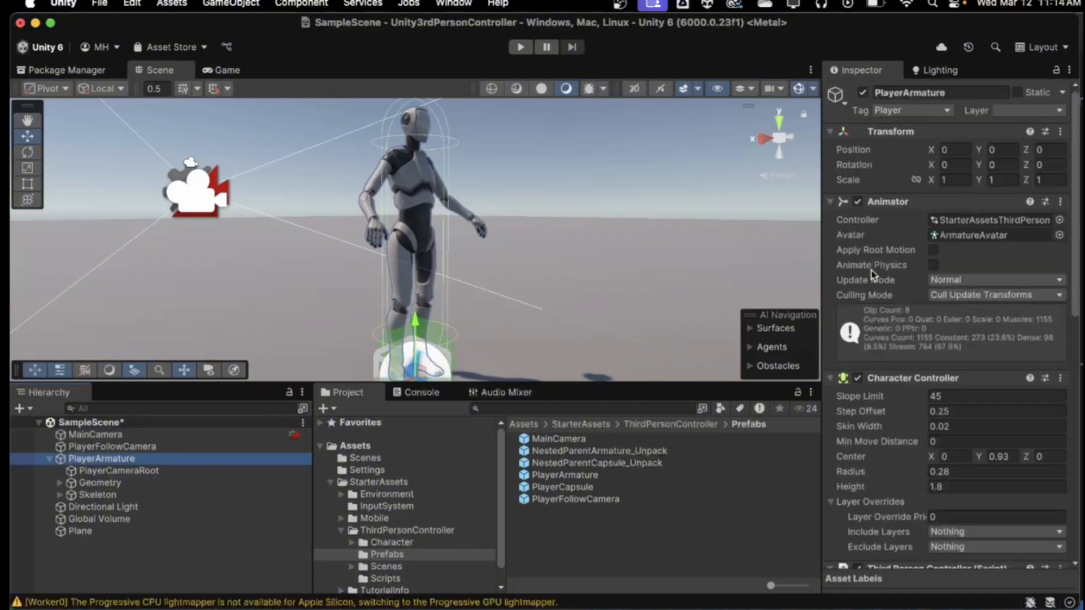
scroll(881, 294, down, 5)
scroll(883, 316, down, 3)
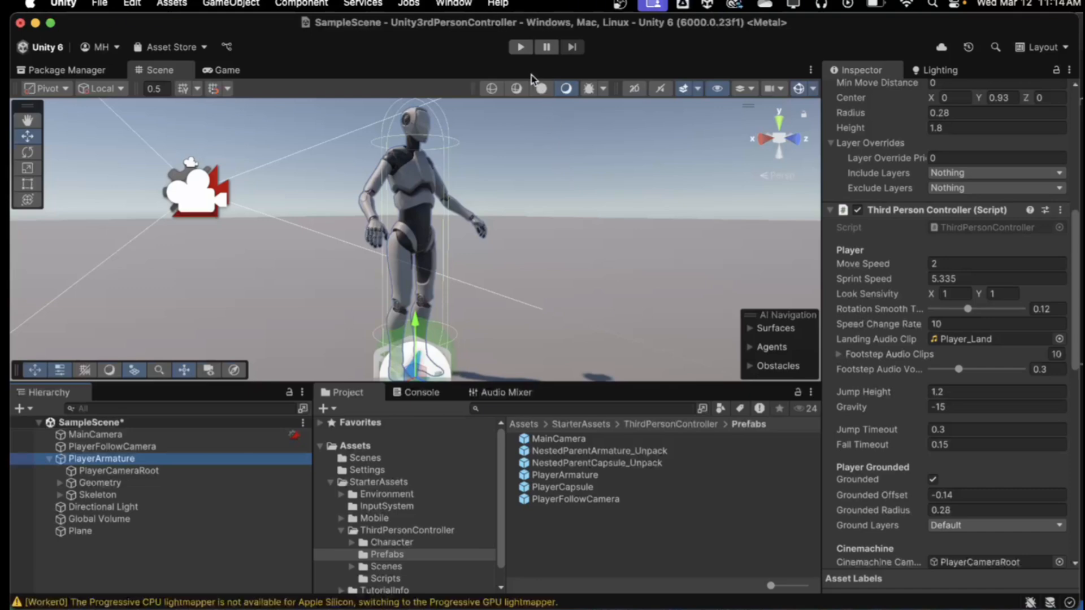
Play-test the character's walking and sprinting with Look Sensivity X at 10, raising Y to 5, and exit play mode.
click(520, 48)
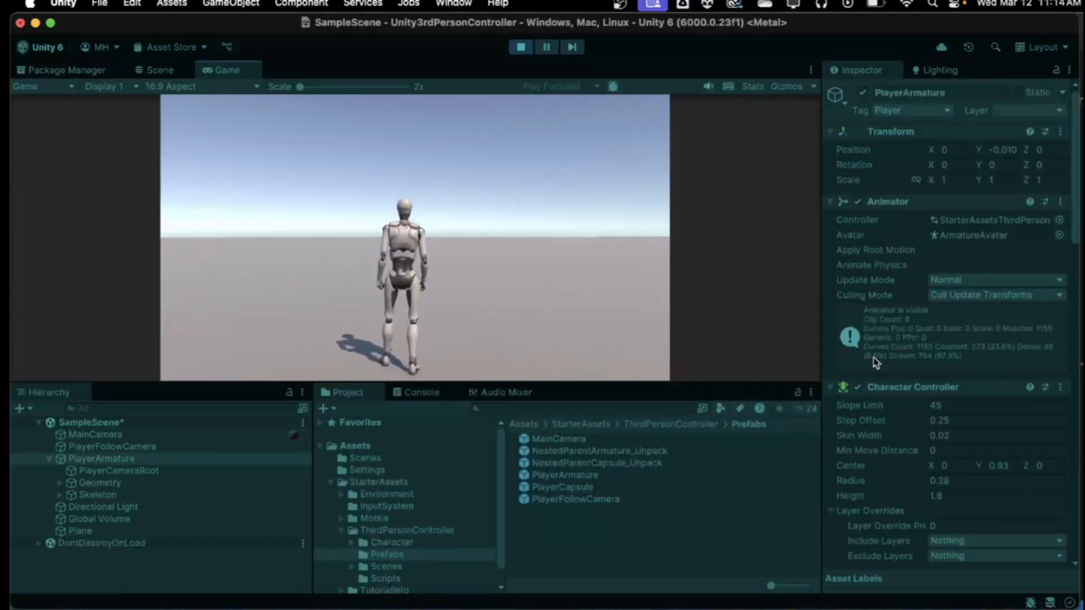
scroll(873, 357, down, 15)
scroll(873, 360, up, 8)
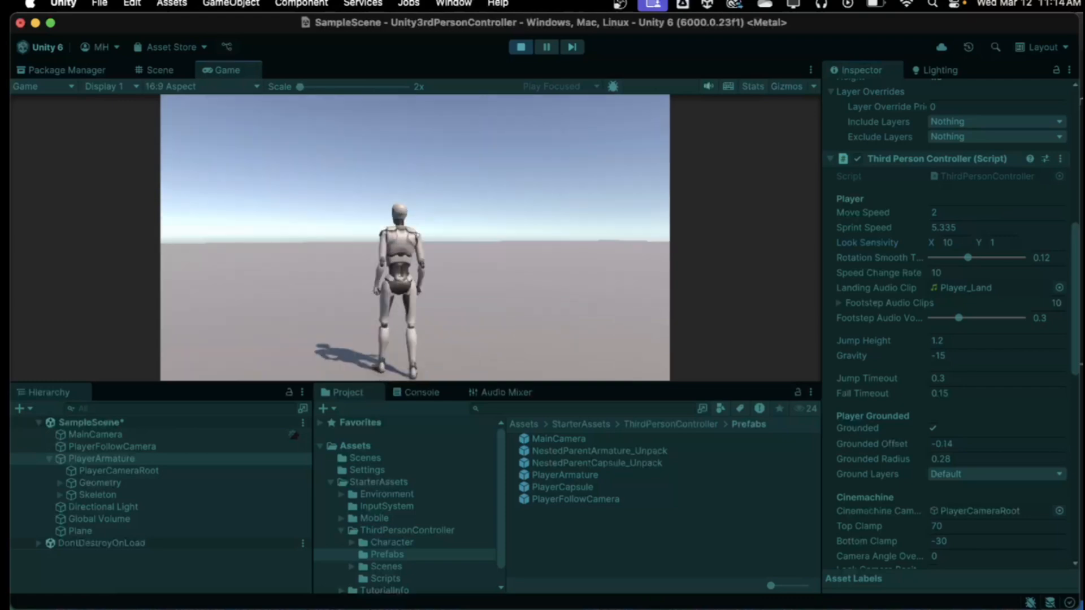
key(w)
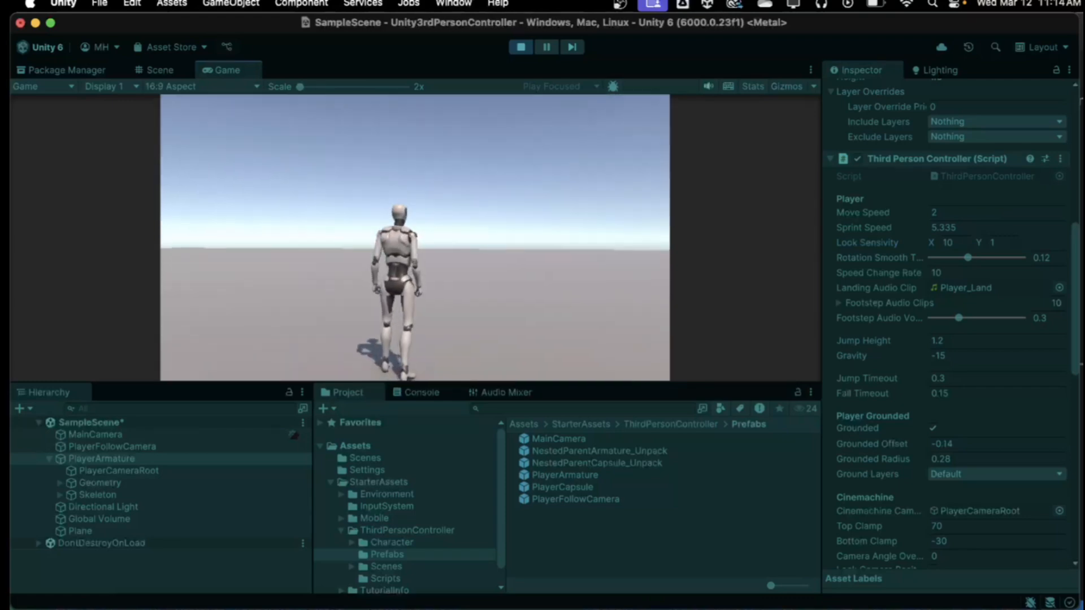
key(Escape)
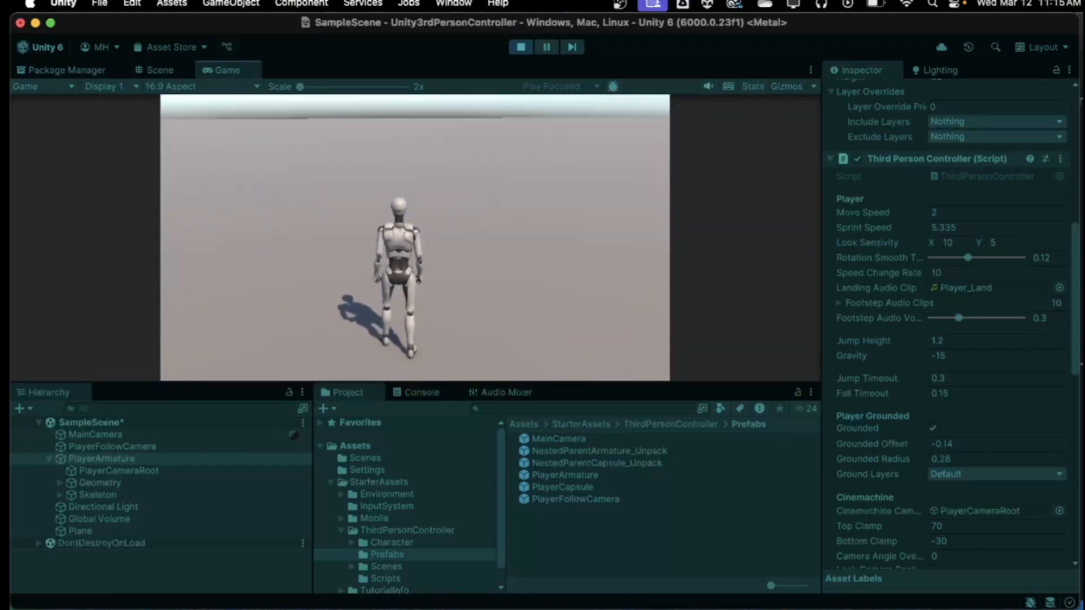
key(shift+w)
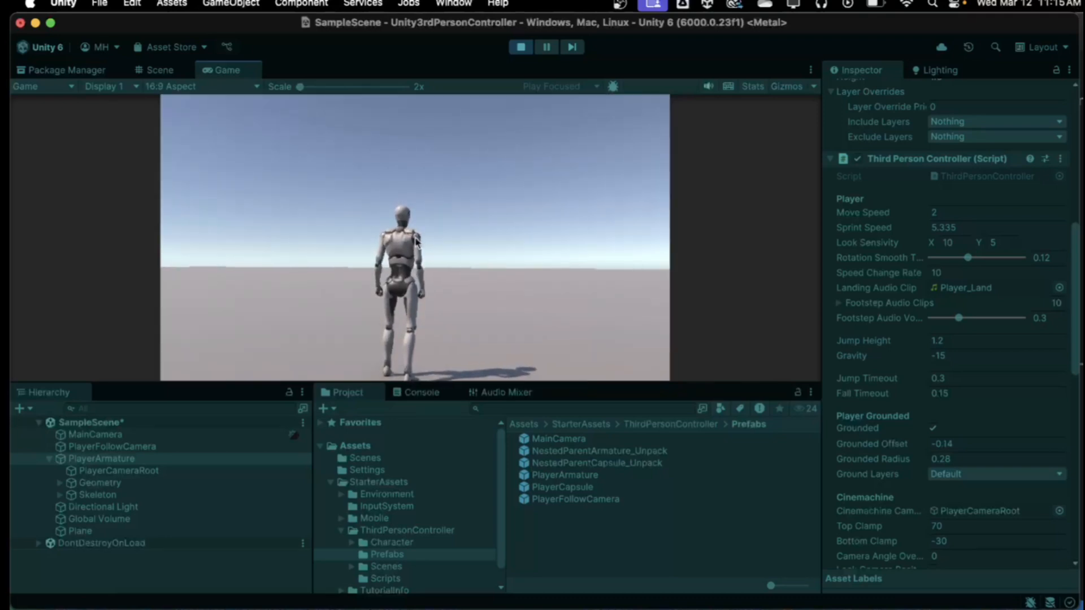
click(520, 47)
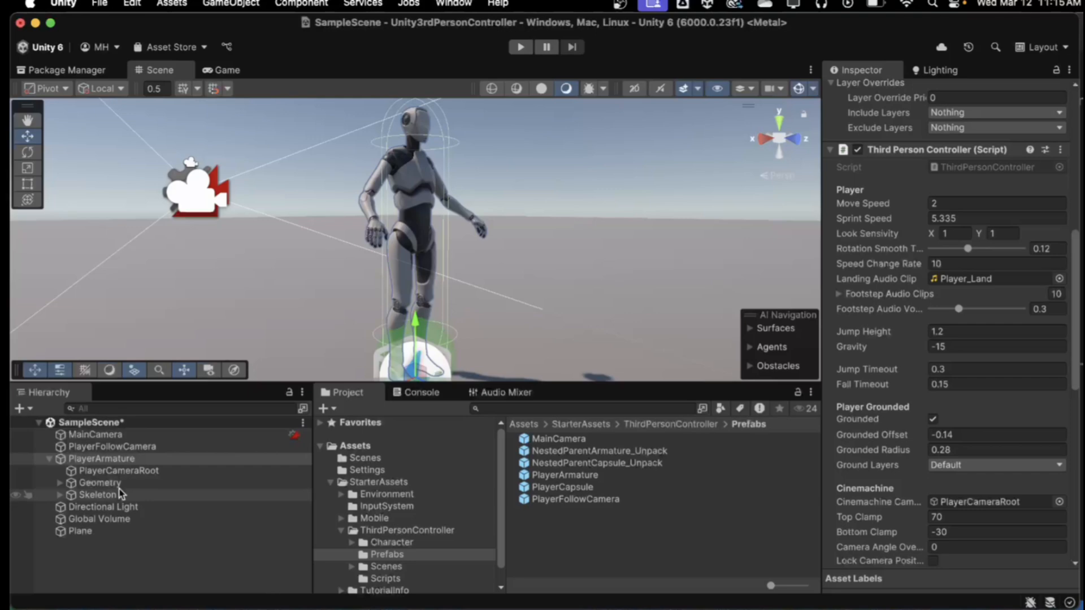
Delete the Plane from the scene and add Environment_Prefab from the StarterAssets/Environment/Prefabs folder in its place.
right_click(84, 532)
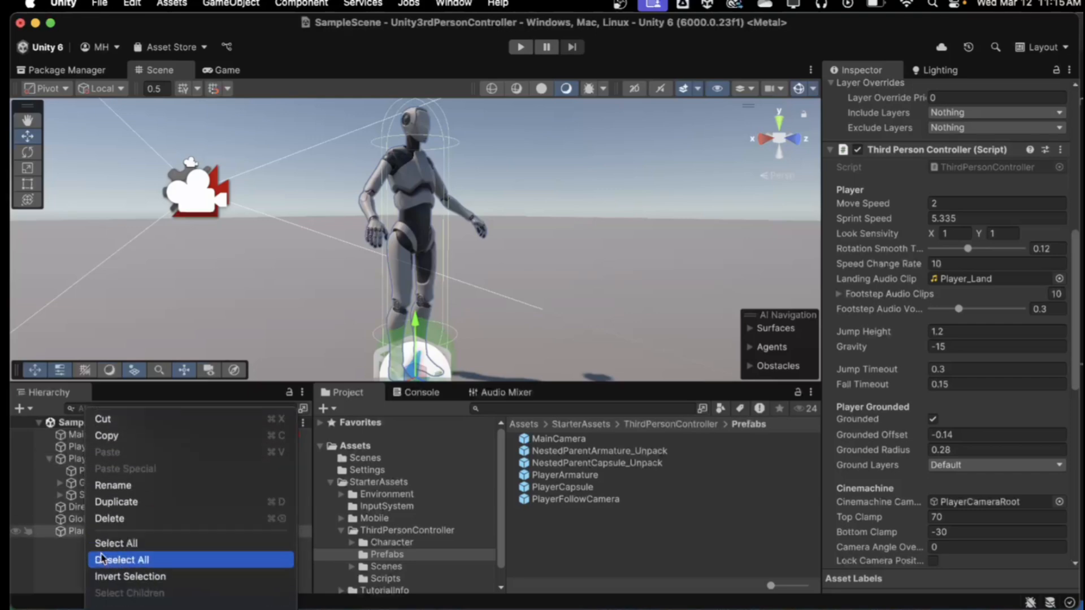
click(104, 518)
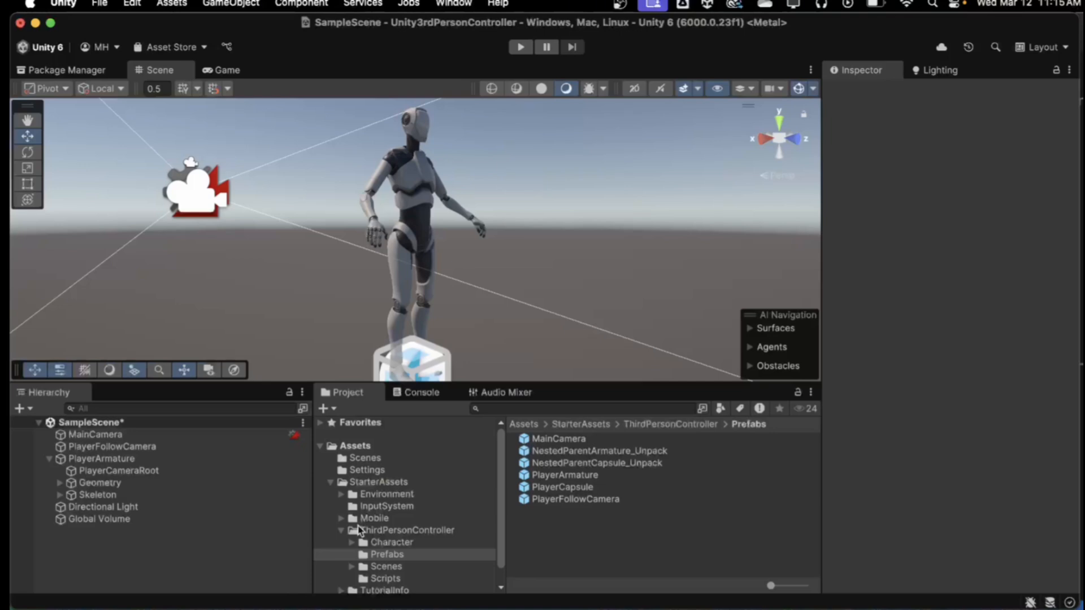
click(362, 495)
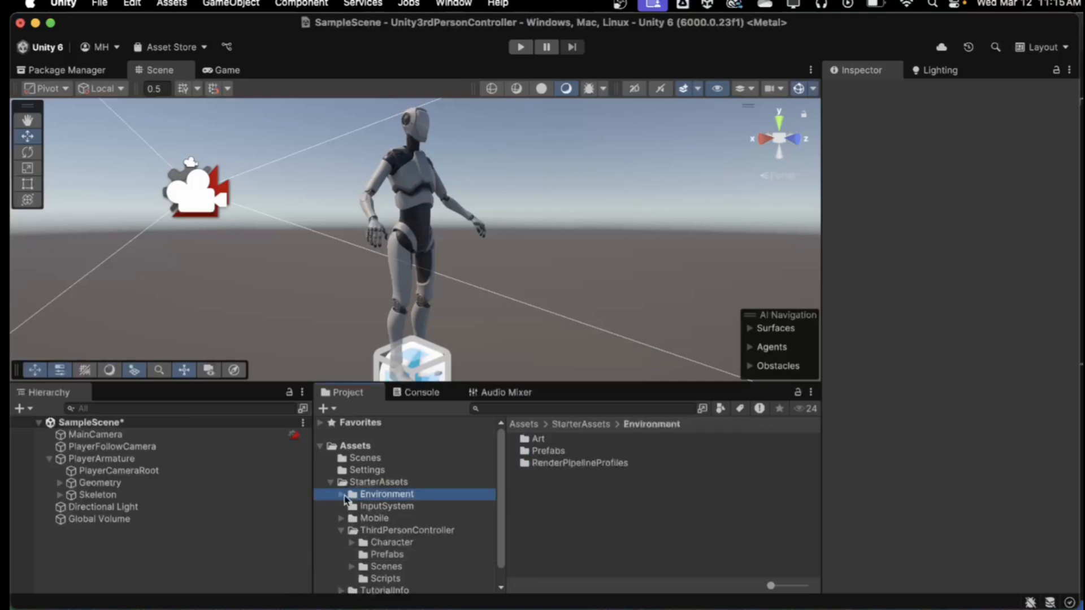
click(342, 495)
click(379, 520)
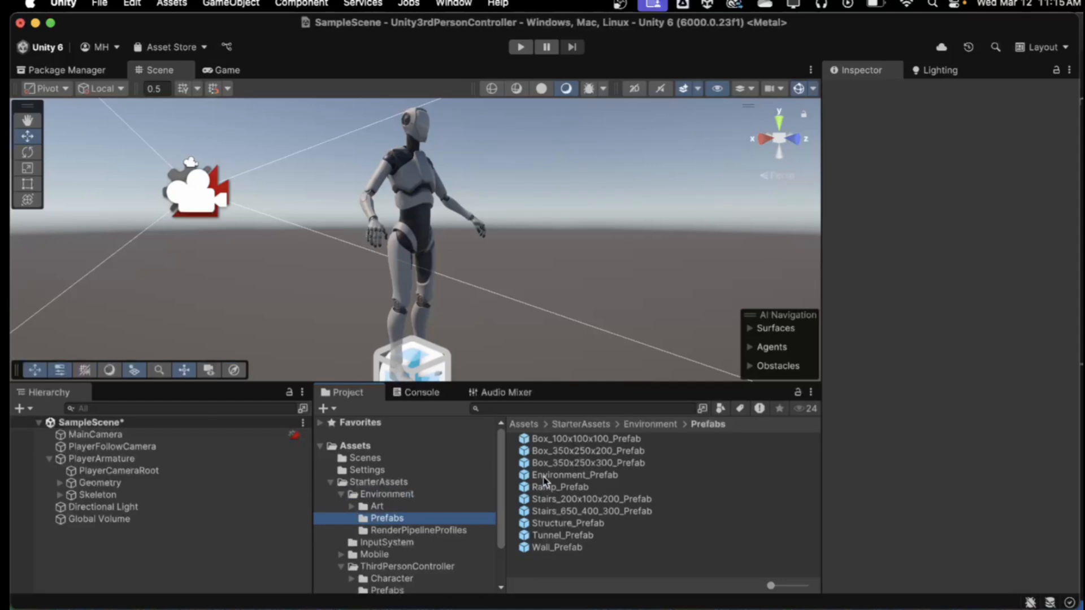
drag(545, 480, 209, 568)
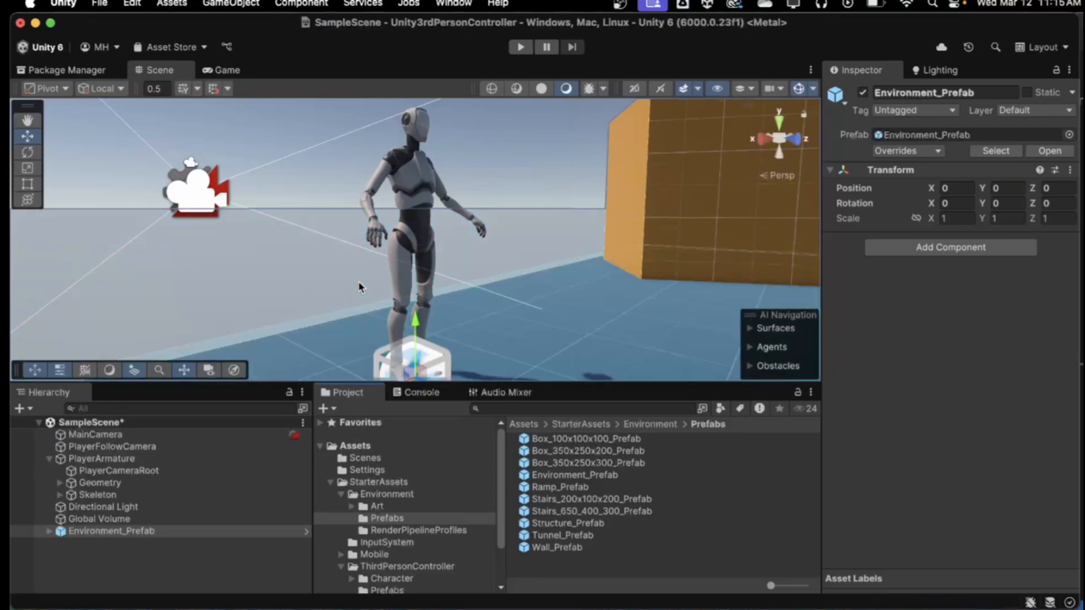
Enter play mode and set PlayerArmature's Look Sensivity to X 0 and Y 0.
key(super+p)
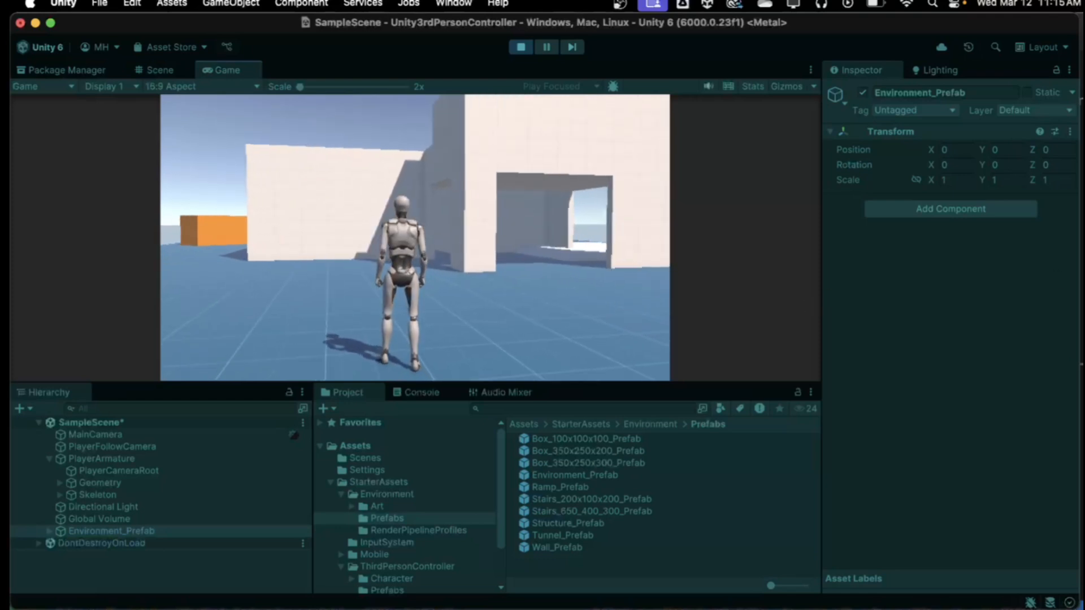
click(120, 460)
scroll(949, 407, down, 10)
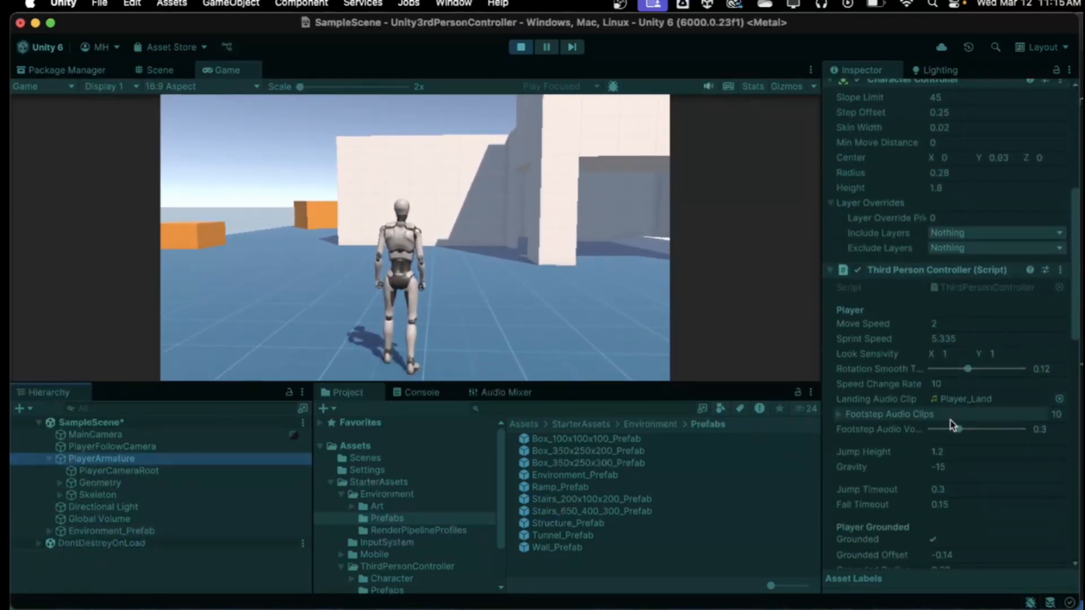
click(952, 355)
text(0)
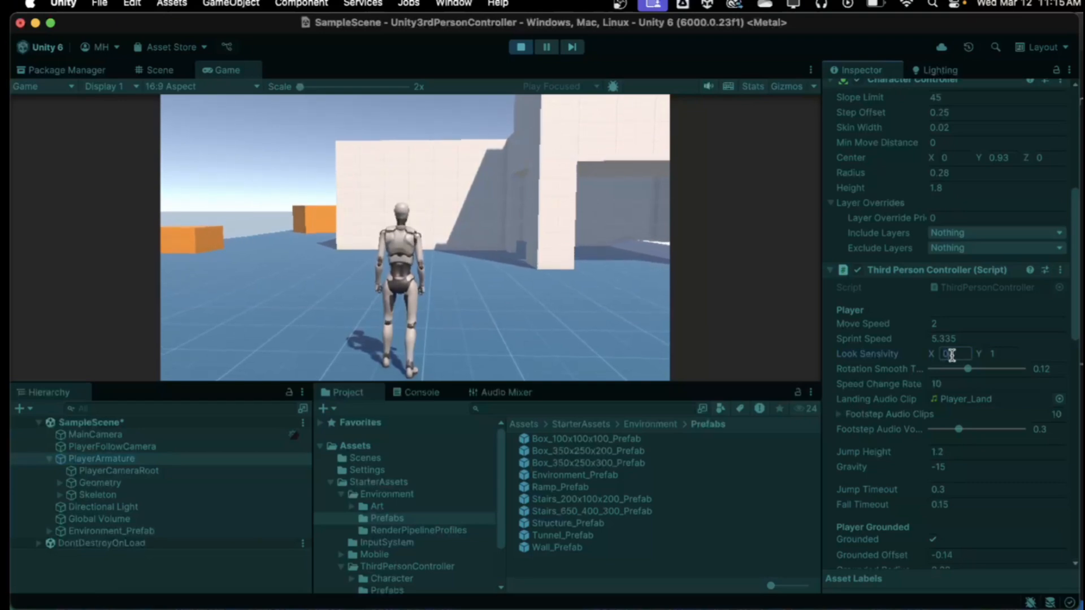
click(440, 295)
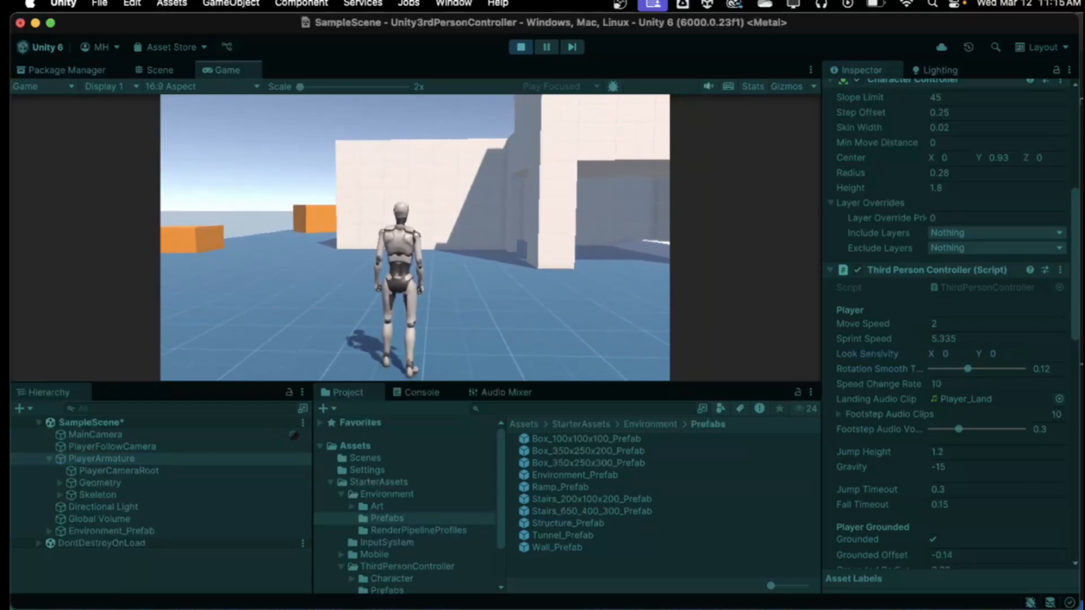
Walk and sprint the character past the structure and up the stairs to test the camera with zero look sensitivity.
key(d)
key(w)
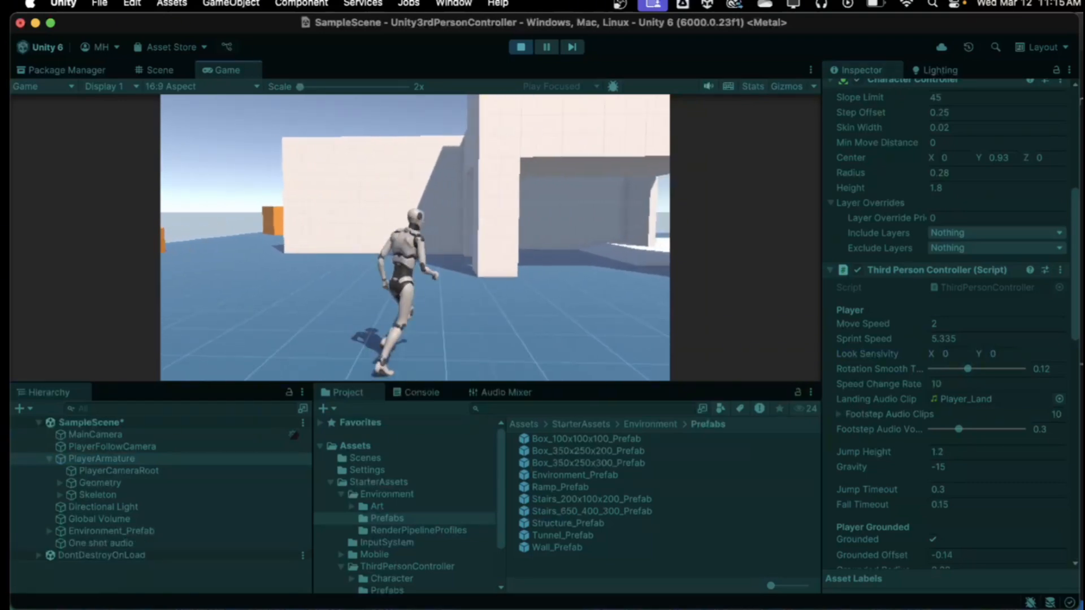
key(shift+d)
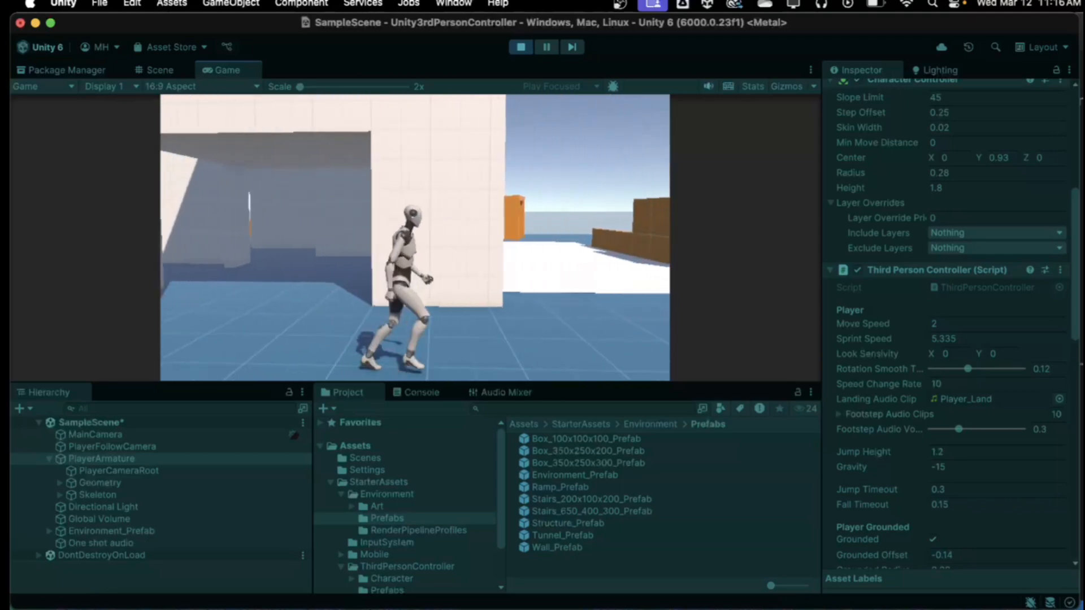
key(shift+d)
key(shift+w)
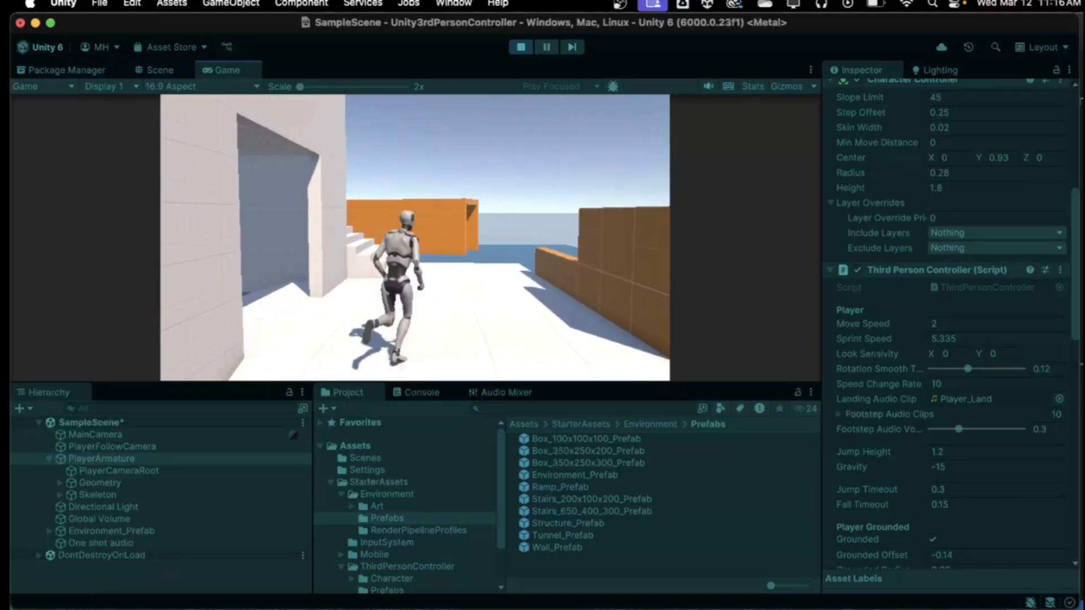
key(shift+a)
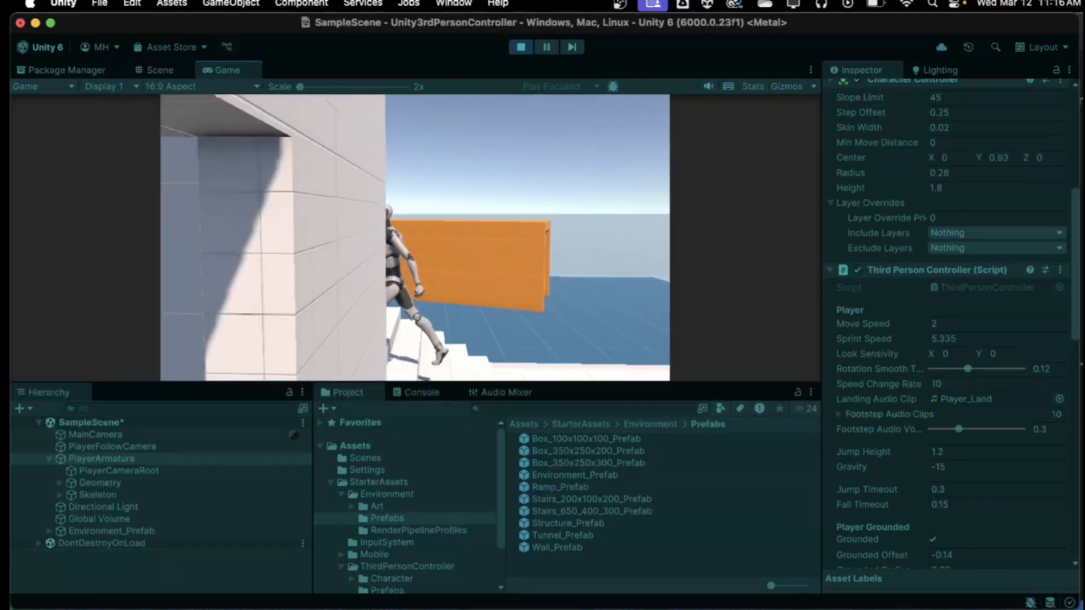
key(a)
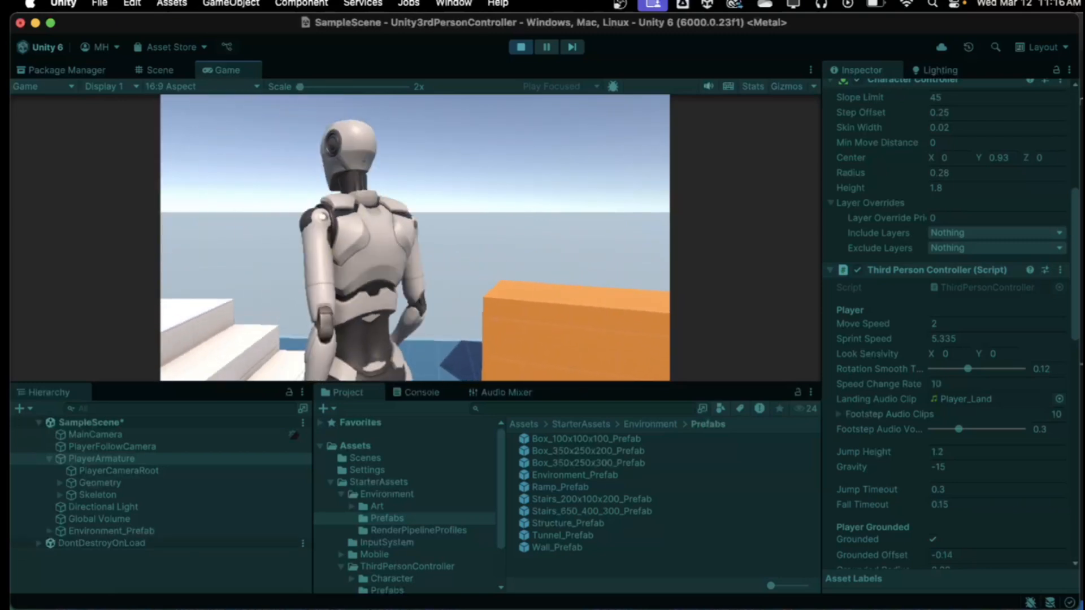
key(a)
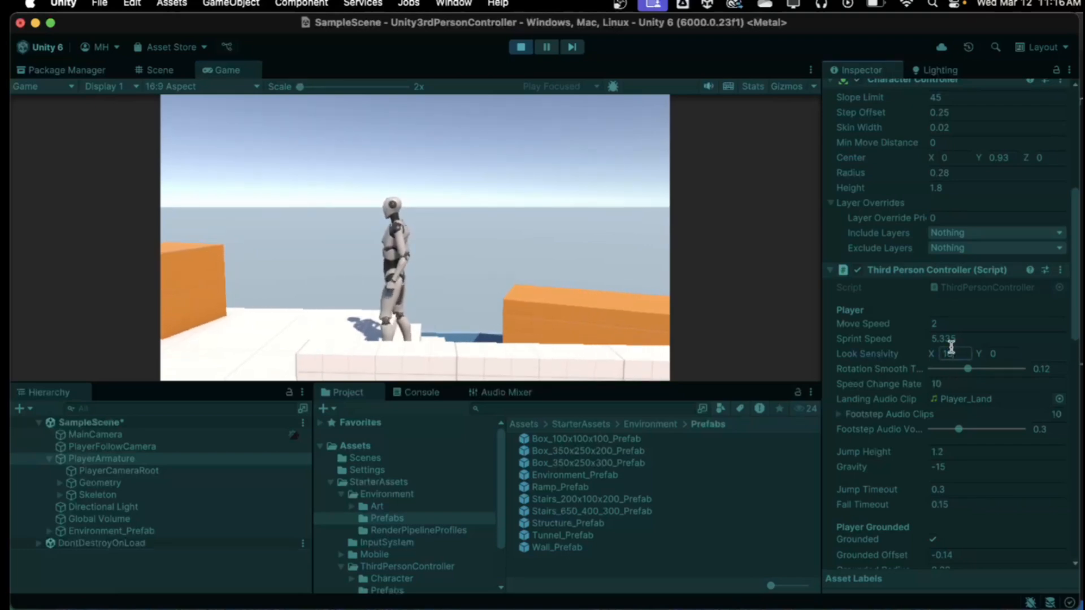
Set Look Sensivity to X 10 and Y 10 and test looking around while walking the character through the stair area.
click(616, 305)
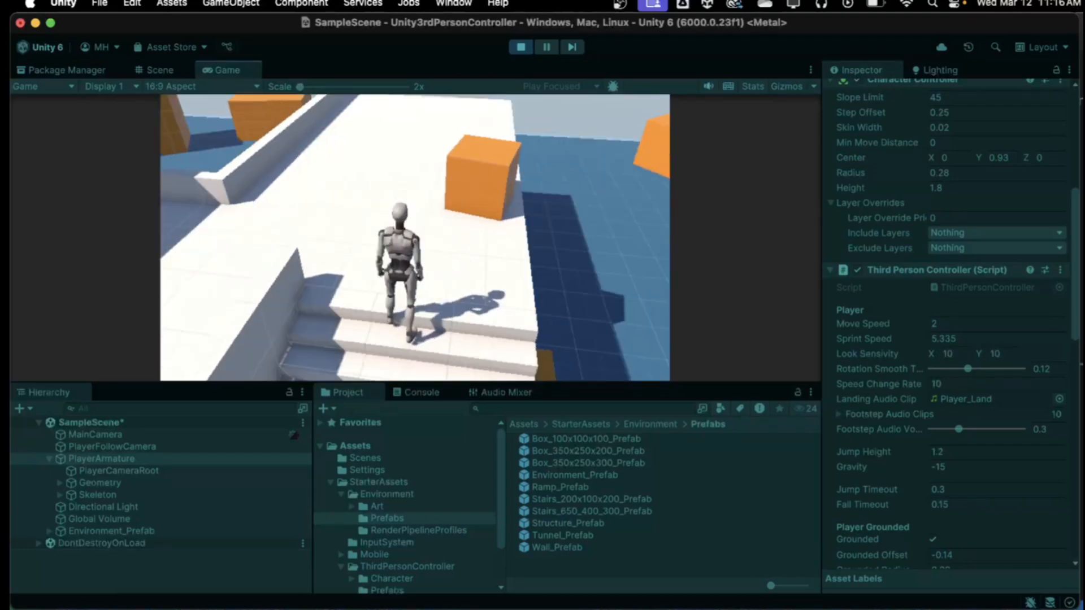
key(w)
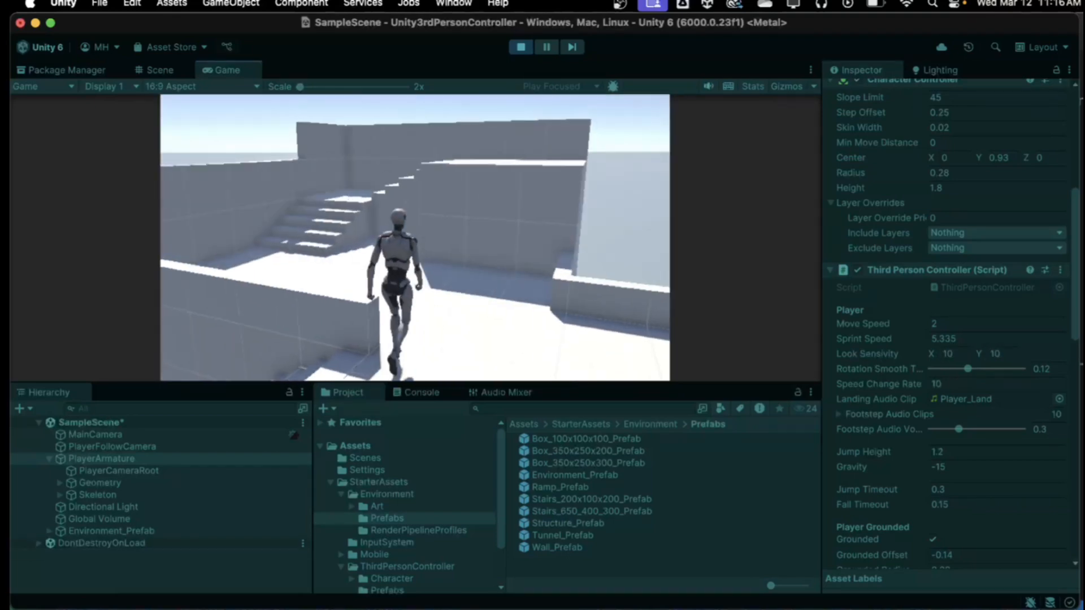
key(w)
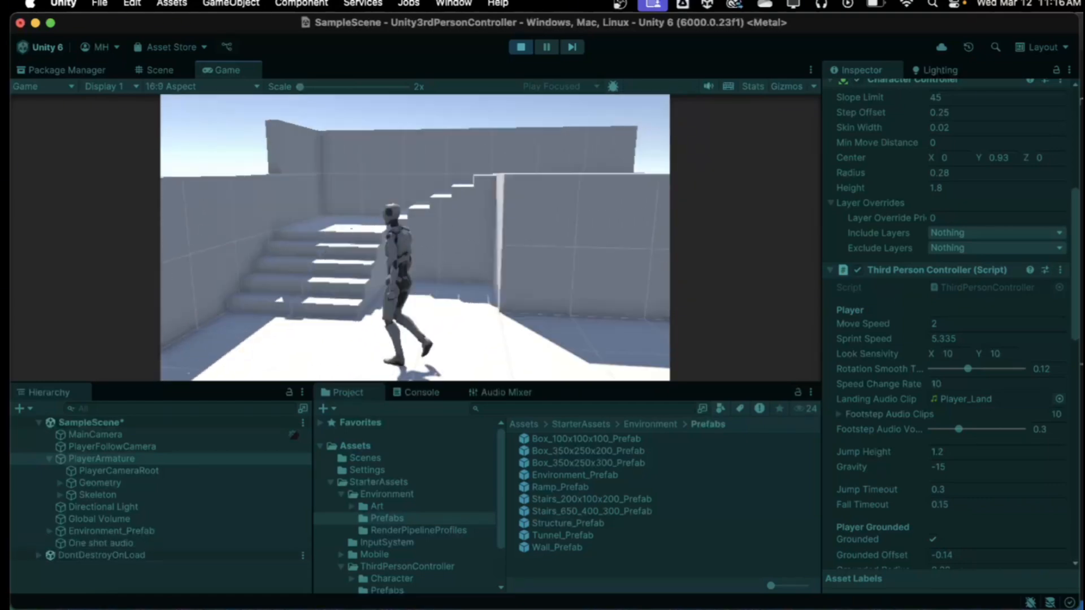
key(w)
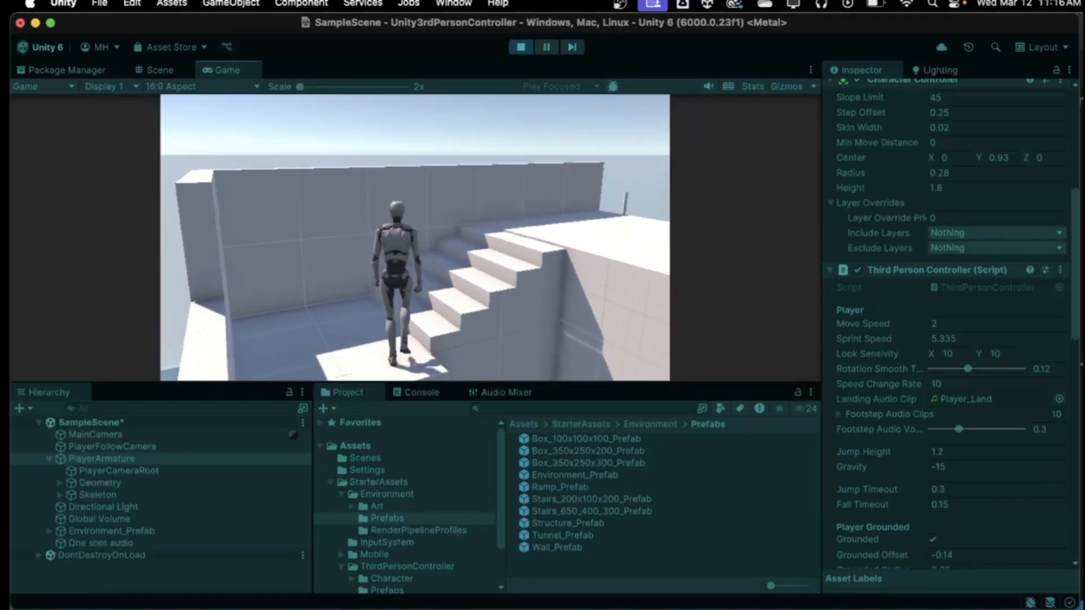